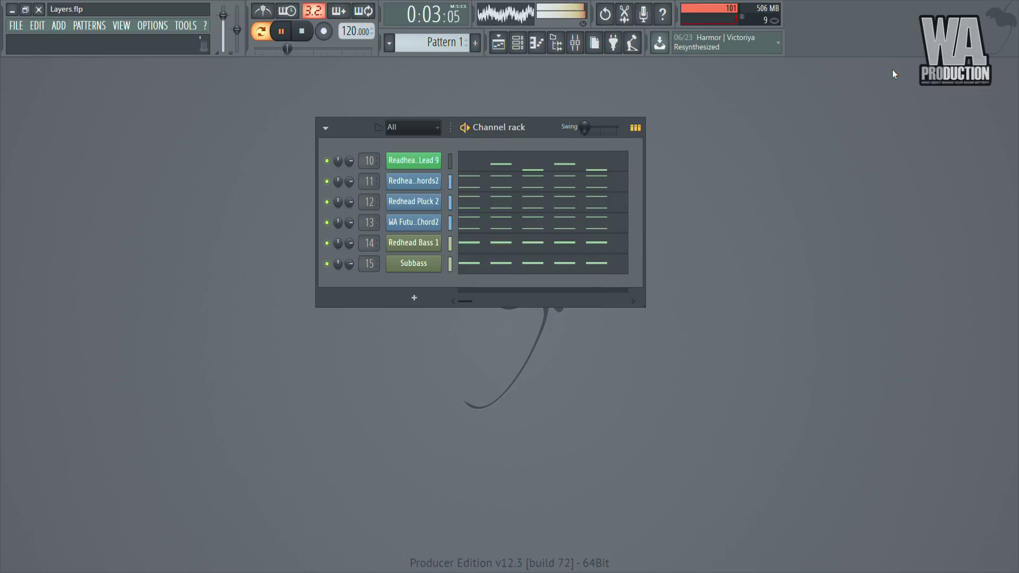
Stop playback and shift the Channel rack up and to the left.
key("space")
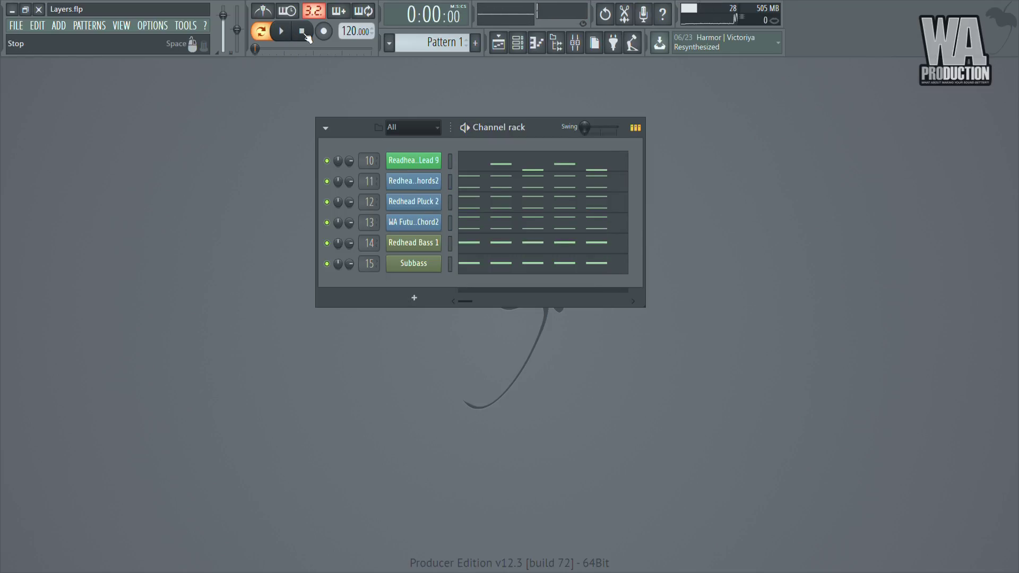
left_click_drag(530, 128, 493, 119)
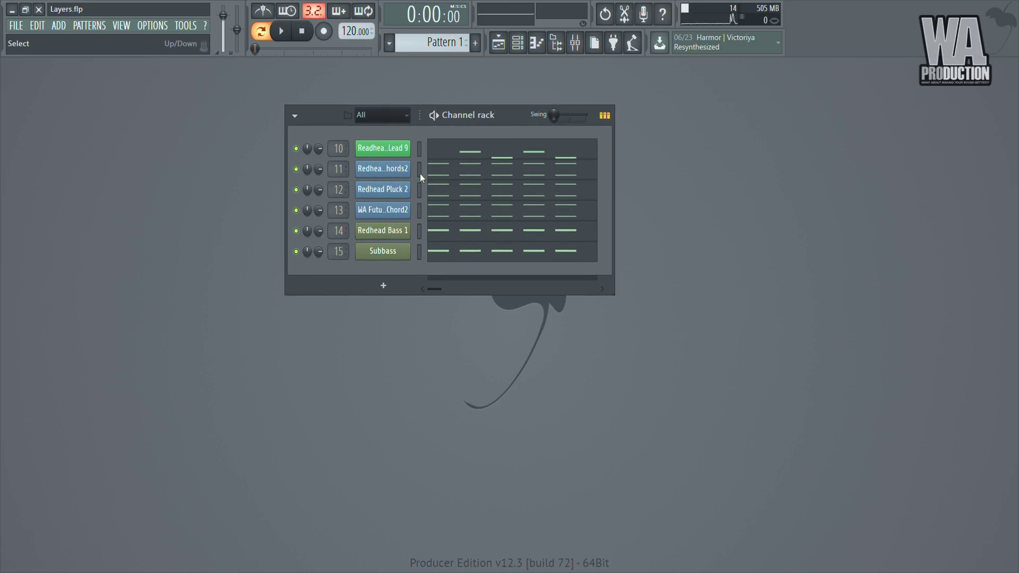
Preview channel 11's chord notes, leave only channel 10 active, and close the Piano roll.
left_click(451, 179)
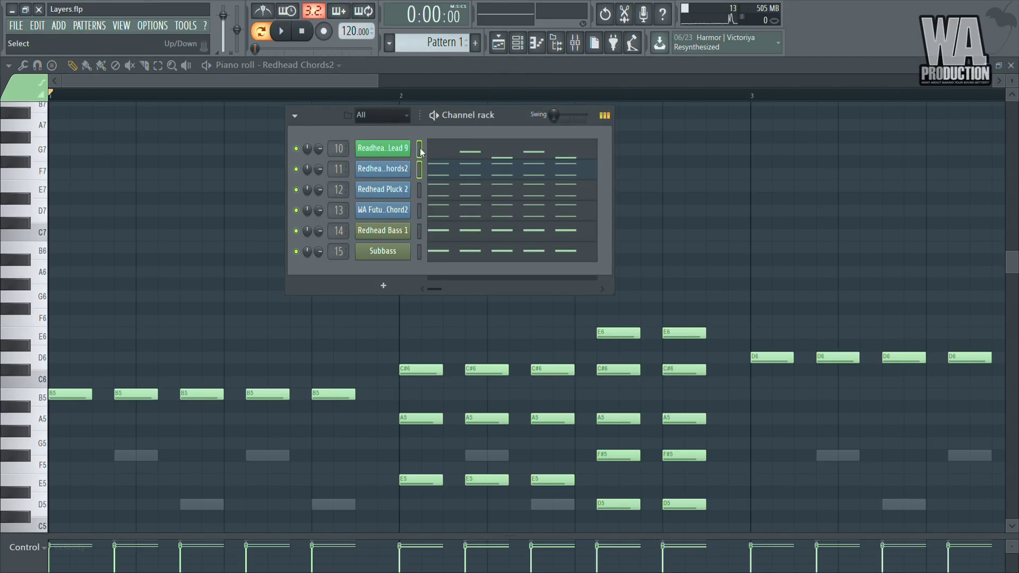
left_click(420, 153)
left_click_drag(422, 236, 422, 241)
key("F7")
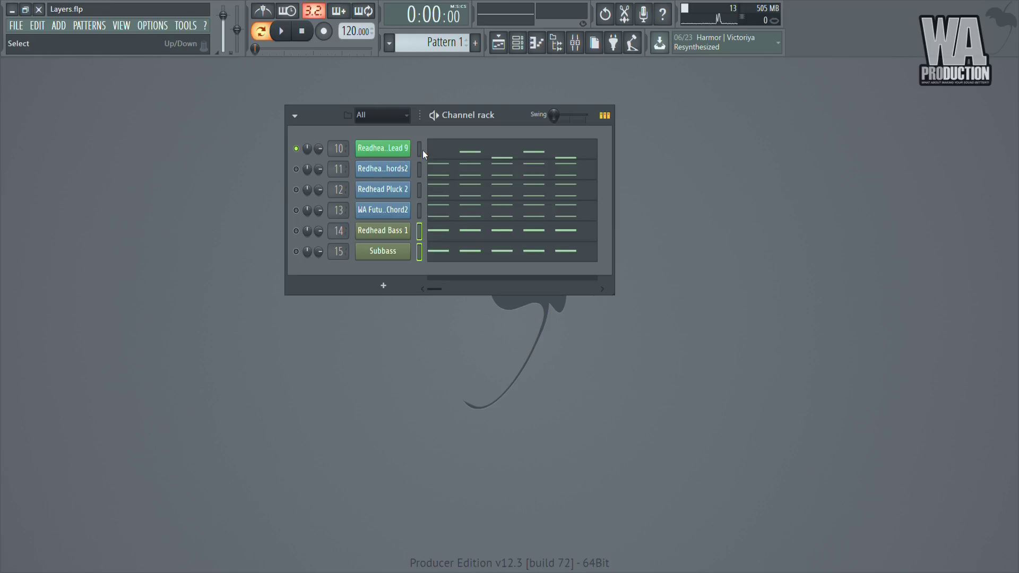
Play the pattern while viewing Readhead Lead 9's melody in the Piano roll, then stop.
key("space")
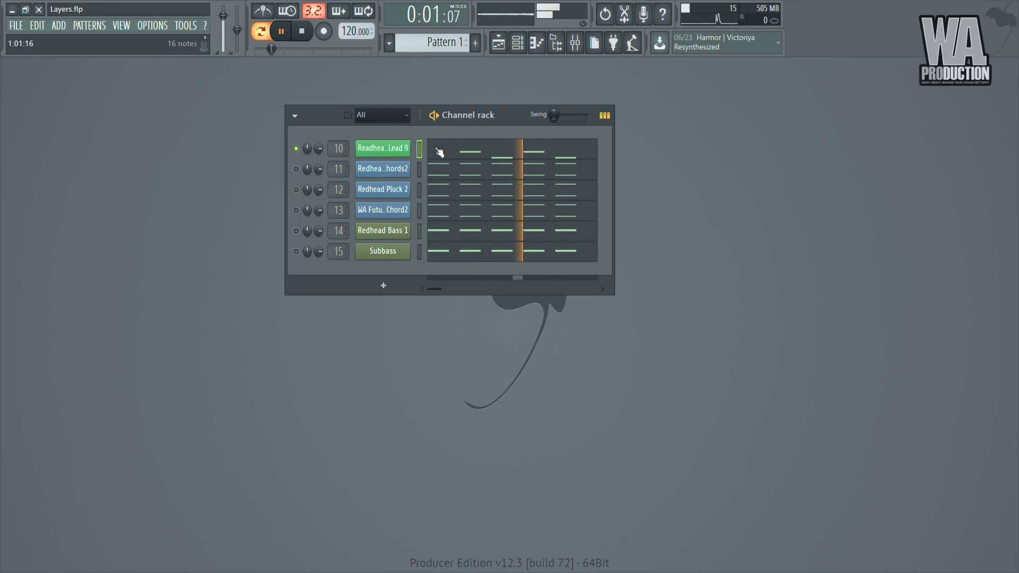
left_click(439, 153)
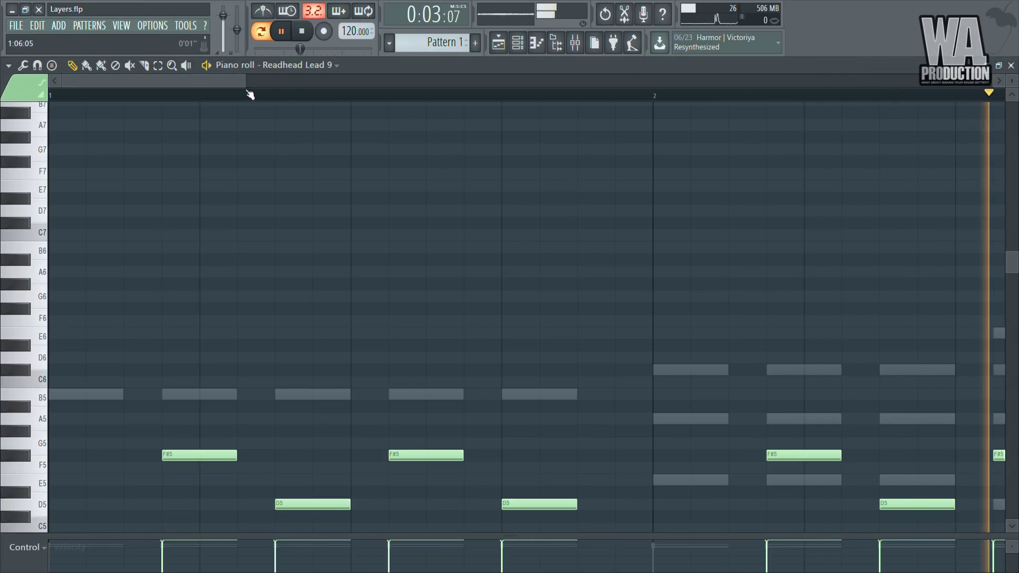
left_click_drag(475, 90, 592, 209)
scroll(591, 209, "down", 3)
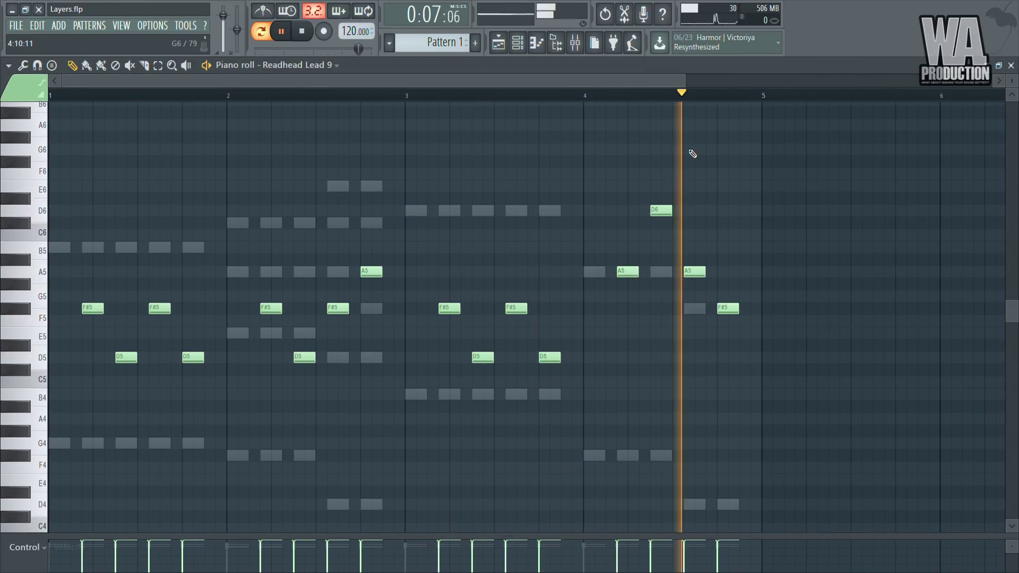
key("space")
Activate chord channels 11–13 and play the pattern briefly with them.
left_click(518, 42)
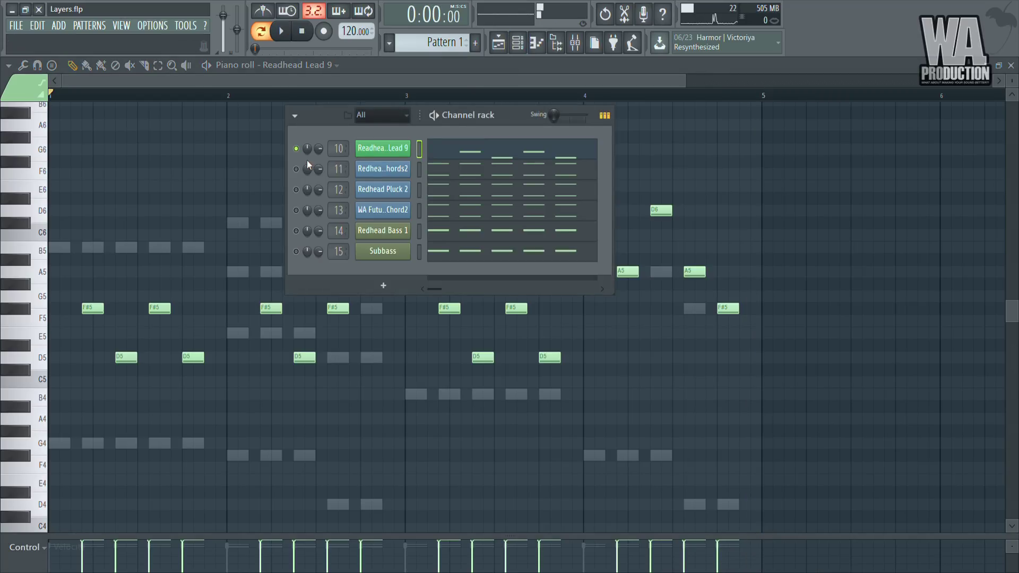
left_click_drag(296, 189, 296, 210)
key("space")
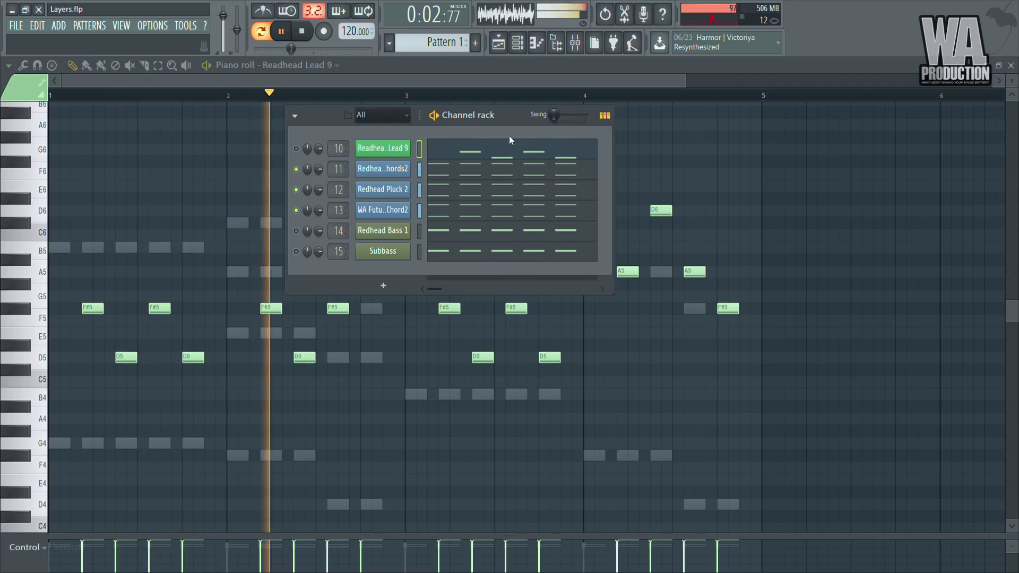
key("space")
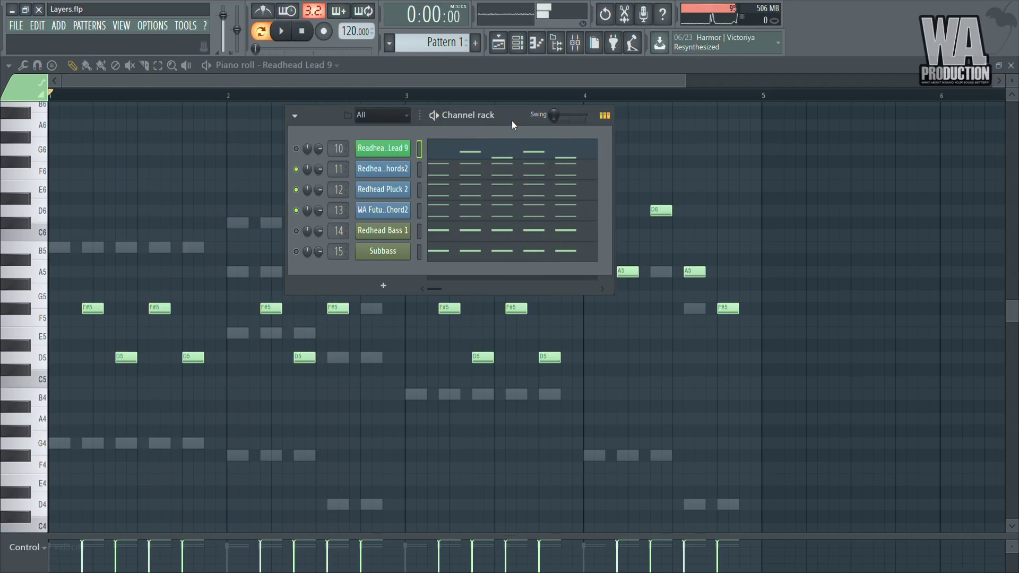
Silence channel 13 and play through the Redhead Chords2 notes in the Piano roll.
left_click(296, 210)
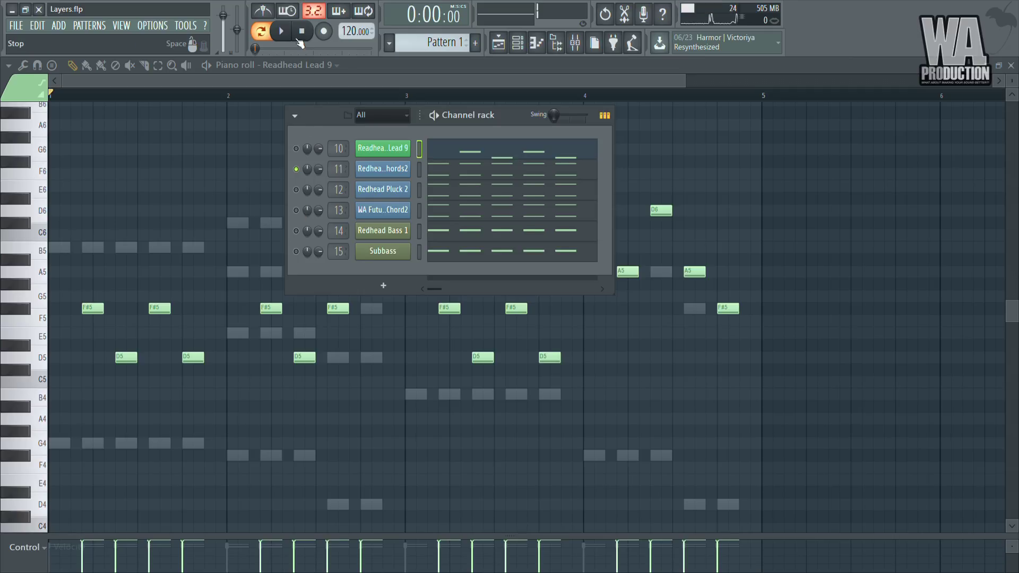
left_click(444, 176)
key("space")
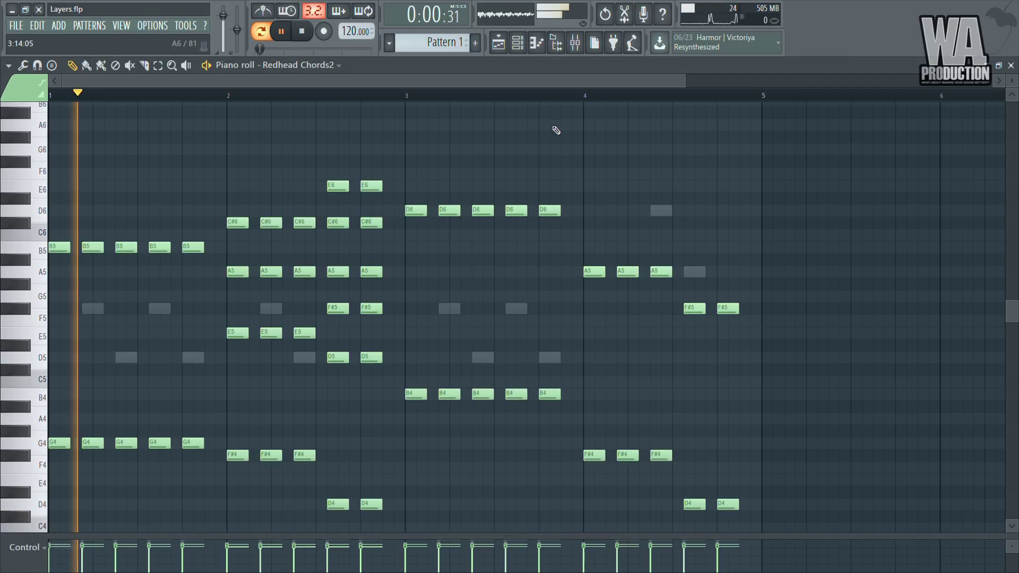
scroll(771, 183, "down", 2)
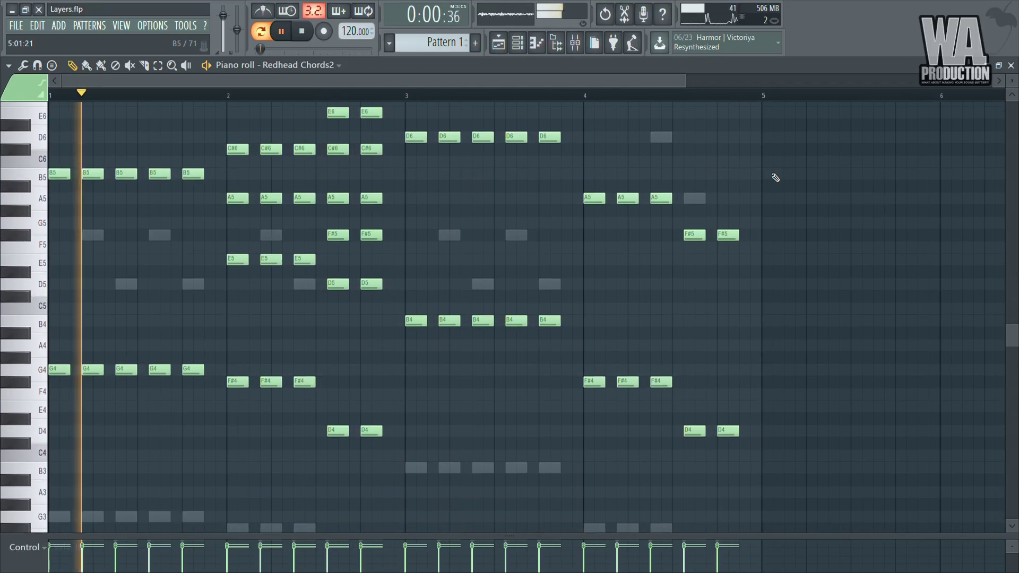
scroll(775, 178, "down", 1)
scroll(775, 178, "up", 1)
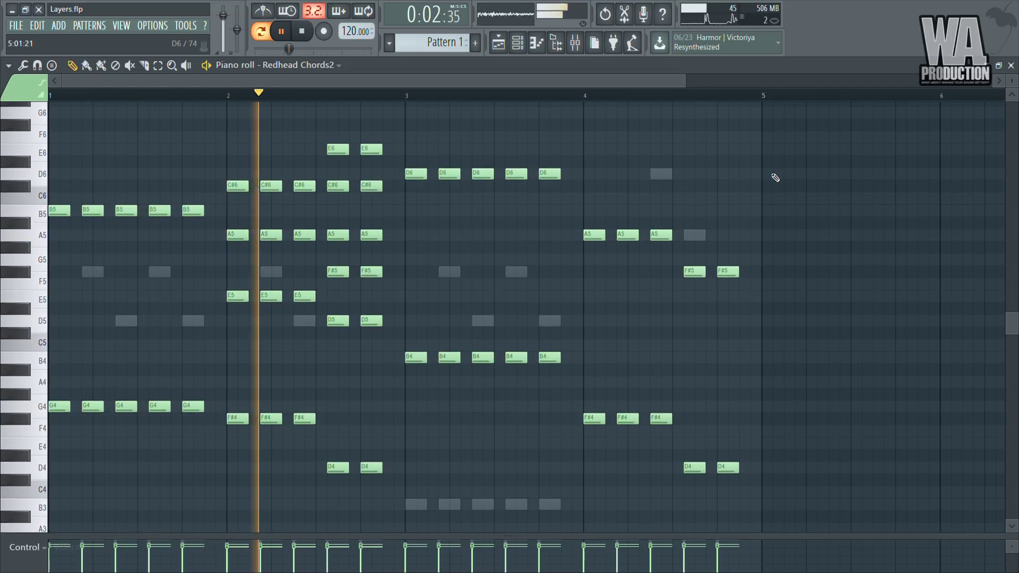
key("space")
Open Redhead Pluck 2 in the Piano roll and play its notes twice.
left_click(517, 43)
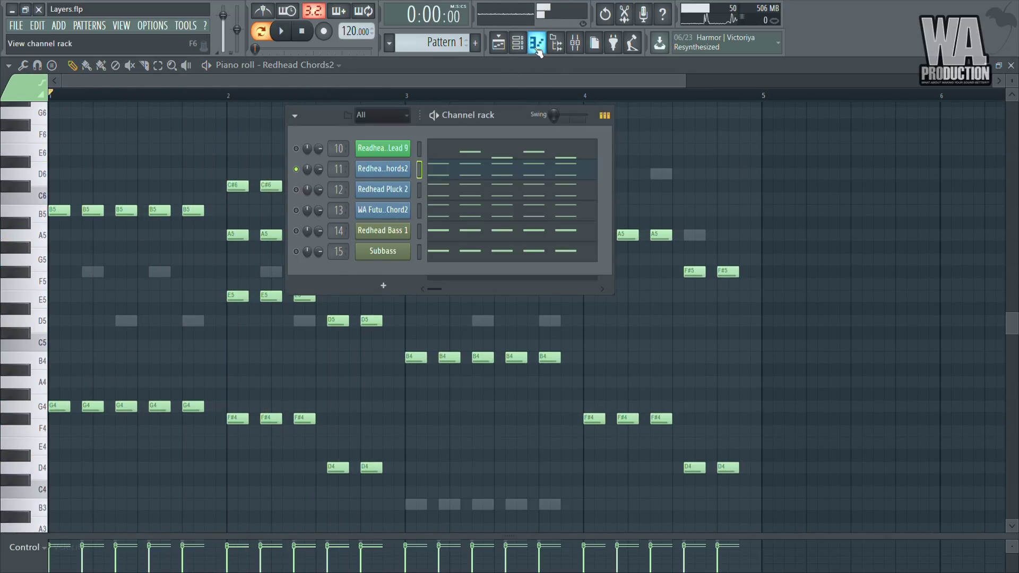
left_click(296, 189)
key("F6")
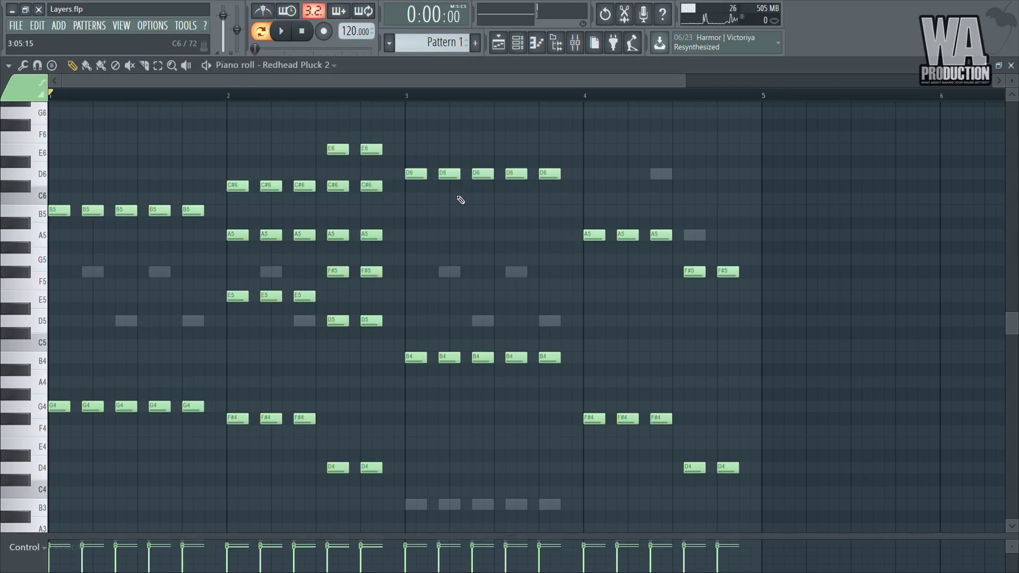
key("space")
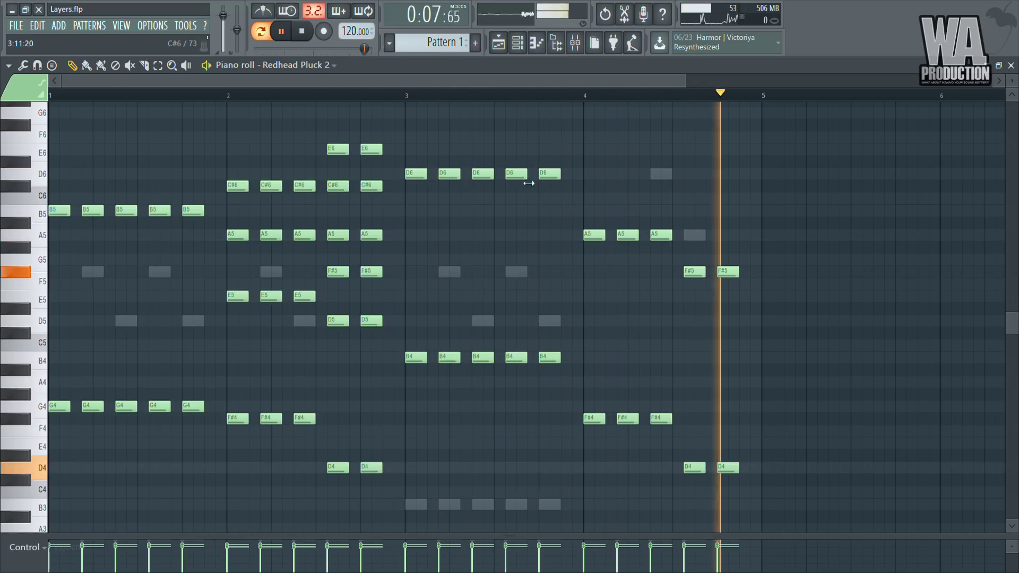
key("space")
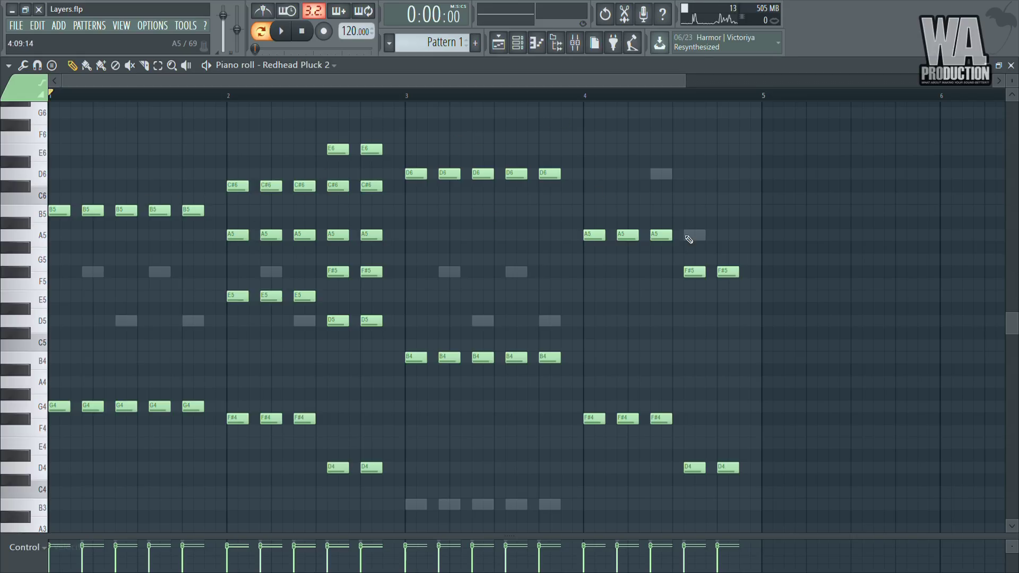
key("space")
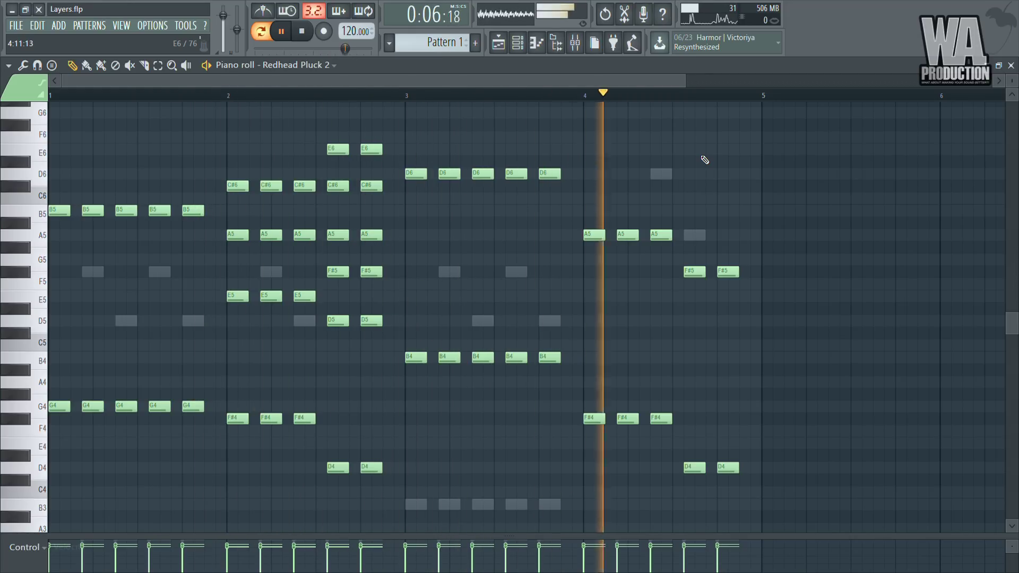
key("space")
left_click(518, 43)
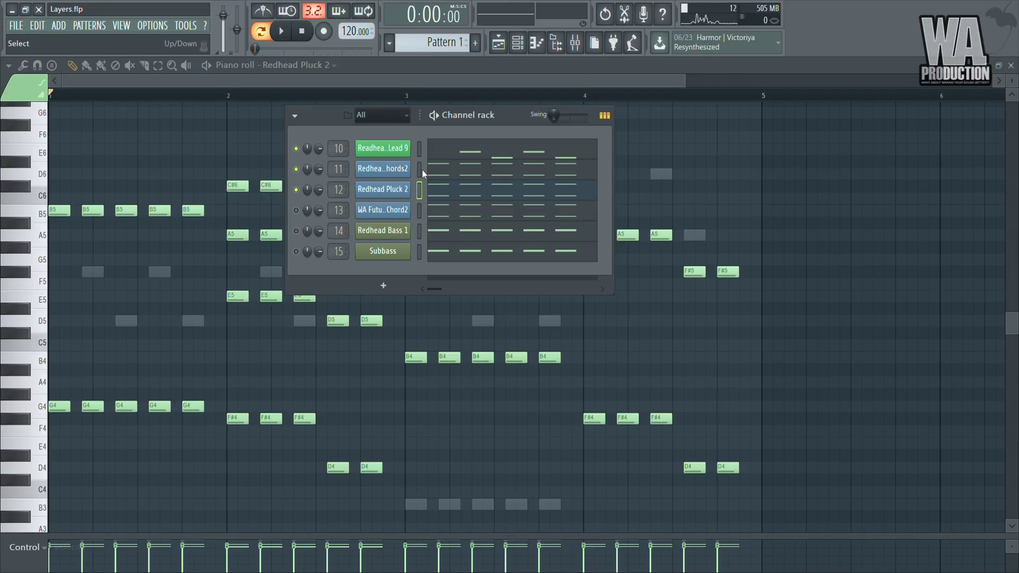
Play lead, chords and pluck together from bar 1, then open Redhead Bass 1's notes.
key("space")
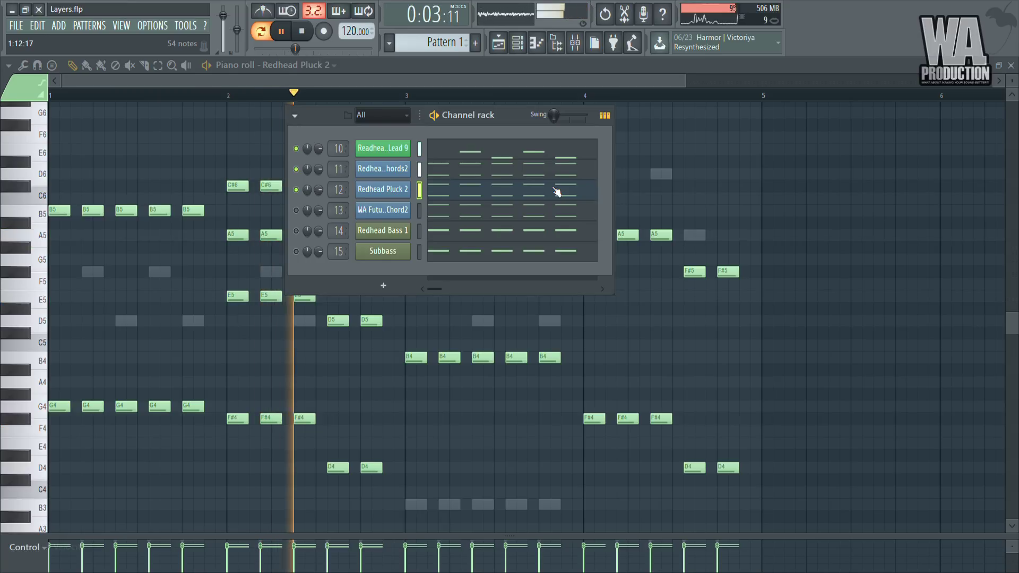
left_click(308, 39)
key("space")
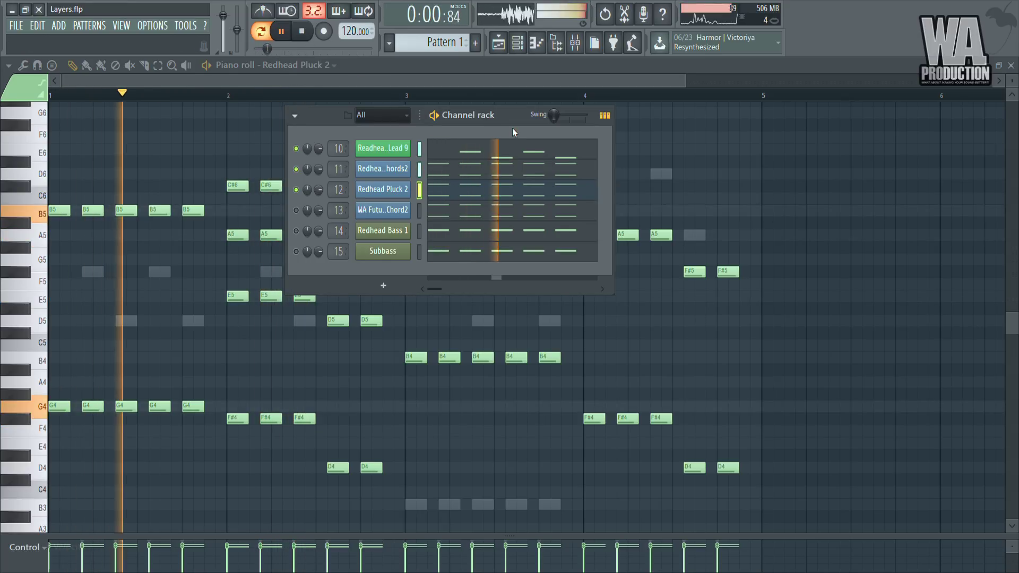
key("space")
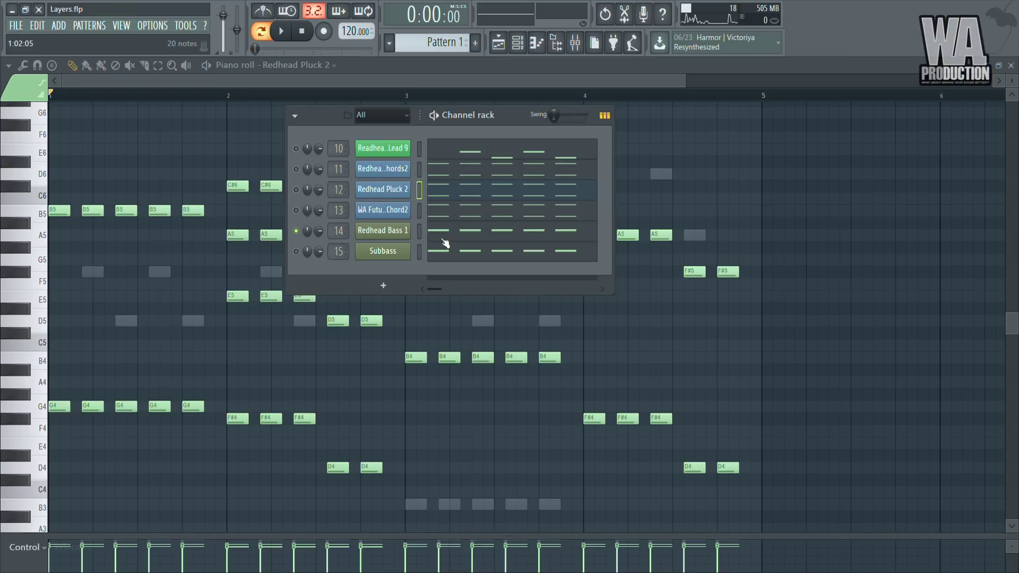
left_click(449, 238)
Play and stop the Redhead Bass 1 part in the Piano roll.
scroll(450, 237, "down", 10)
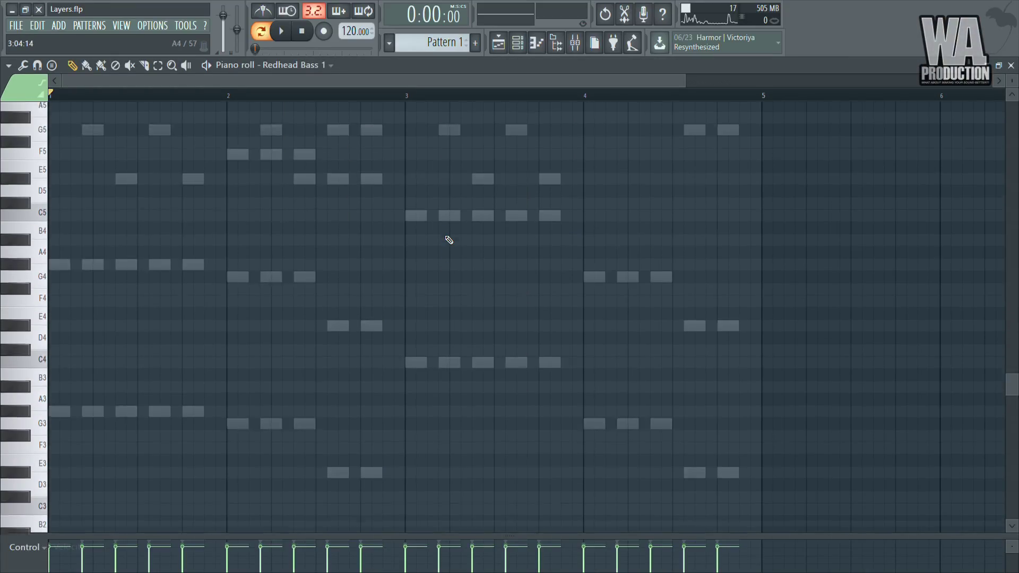
key("space")
scroll(451, 236, "down", 5)
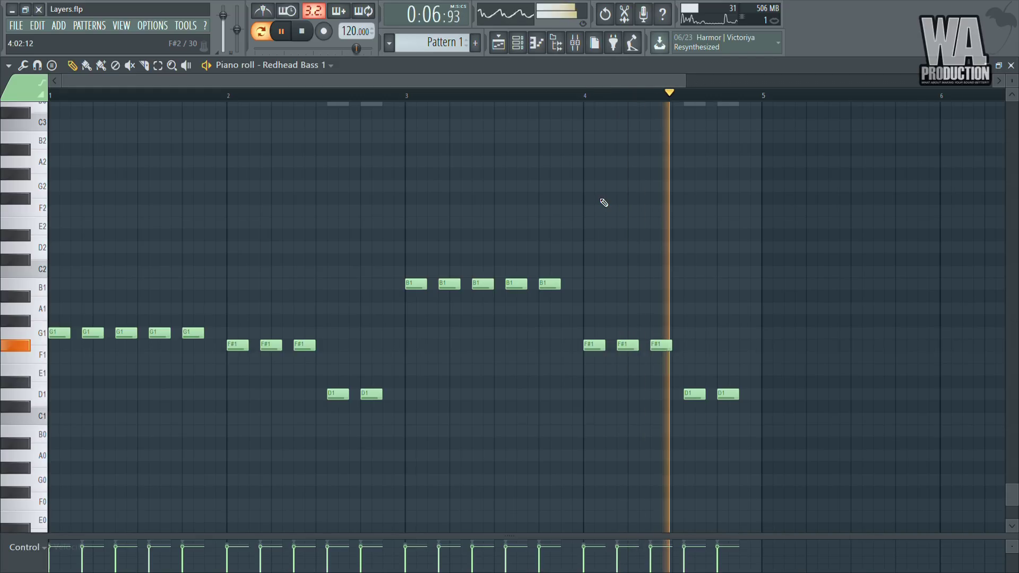
key("space")
Load Subbass in the Piano roll and play its G3, F#3, B3 and D3 notes.
left_click(517, 42)
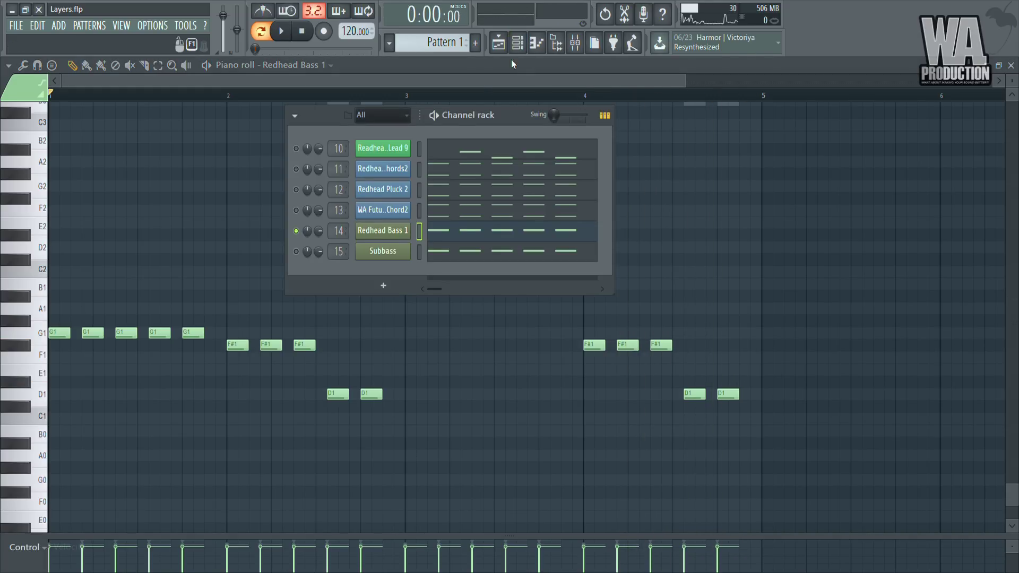
left_click(438, 251)
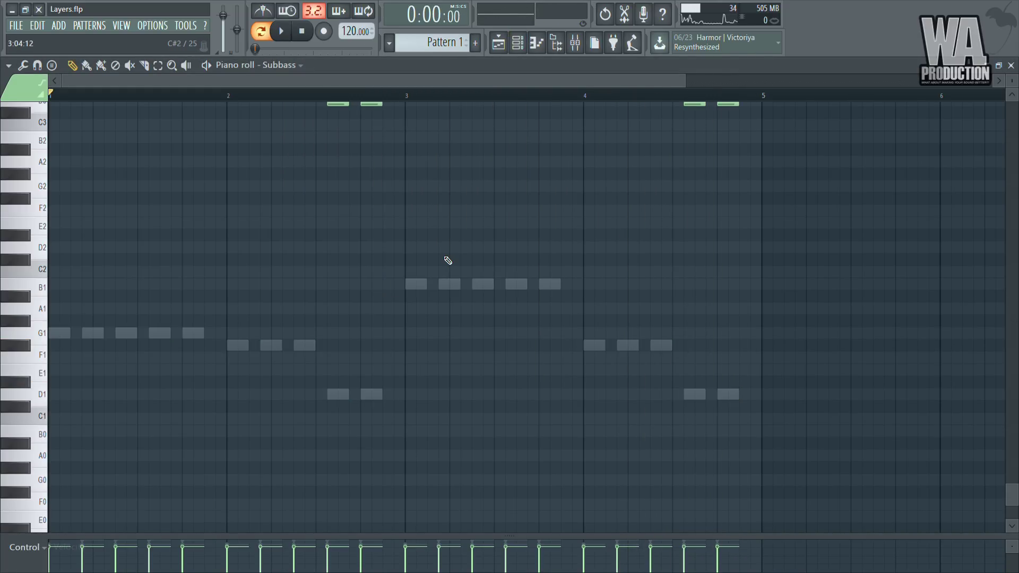
scroll(467, 255, "up", 6)
scroll(484, 253, "up", 1)
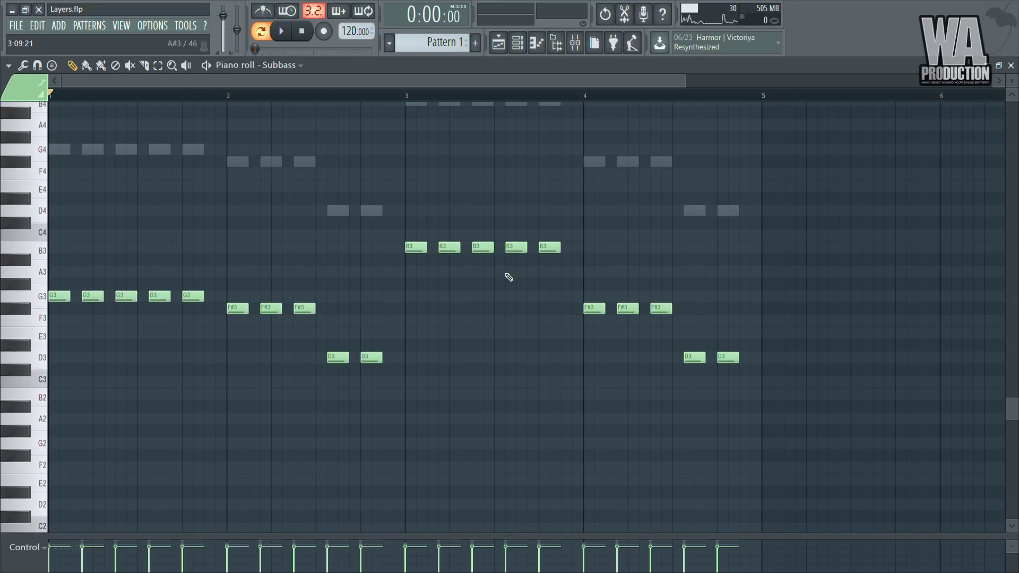
key("space")
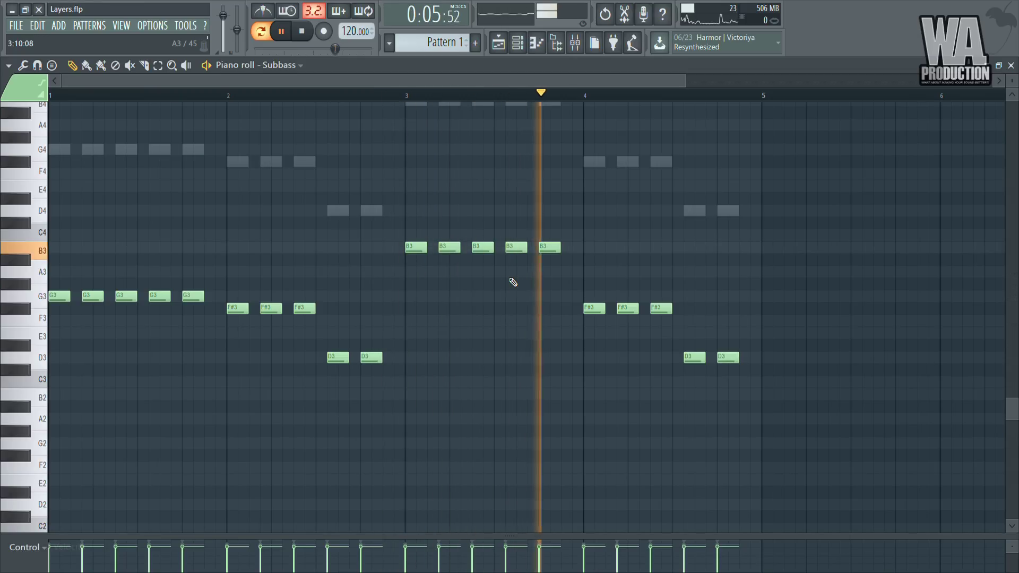
Audition the pattern again, then close the Piano roll back to the Channel rack.
left_click(517, 42)
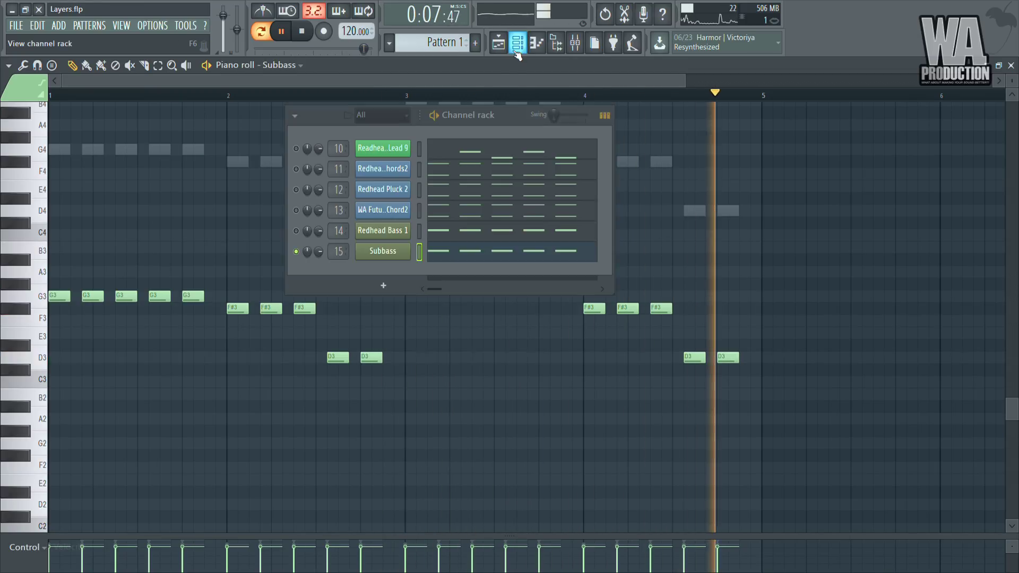
key("space")
key("space")
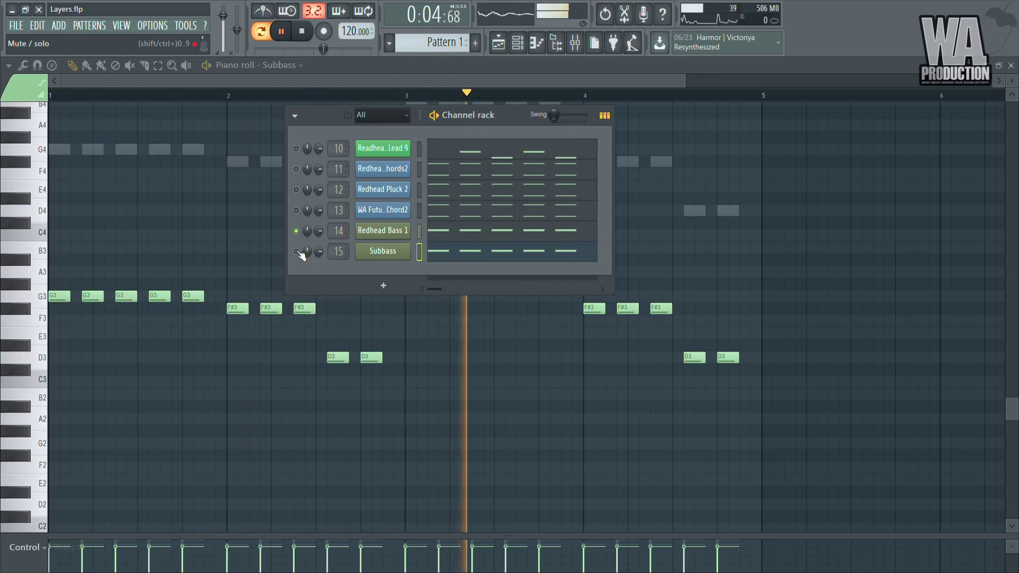
key("space")
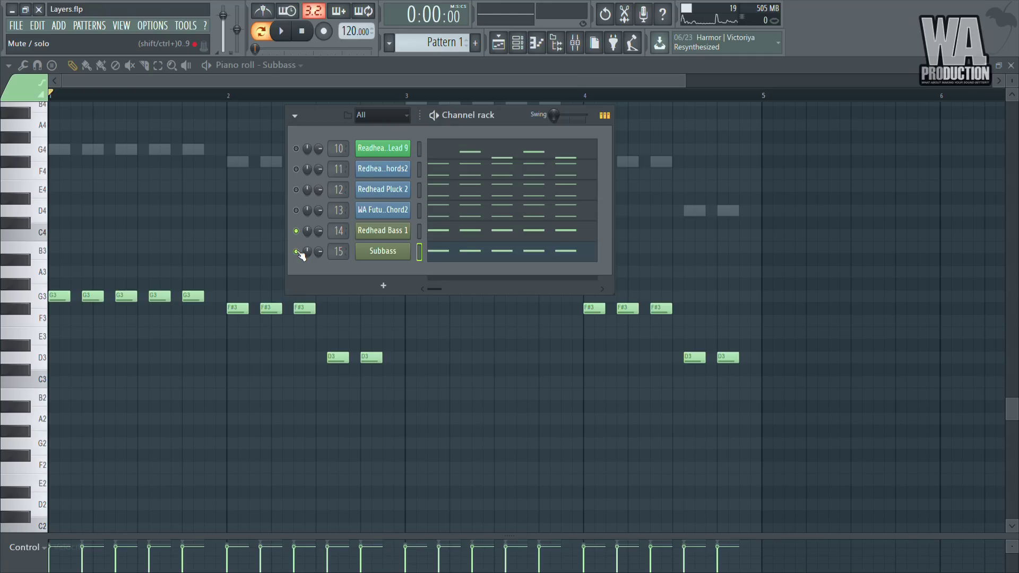
key("space")
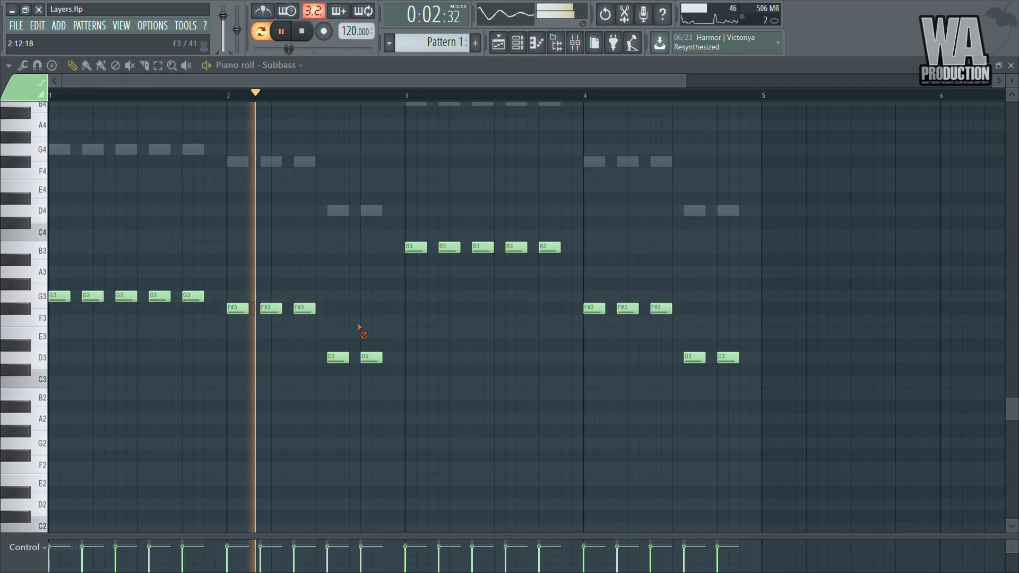
key("F6")
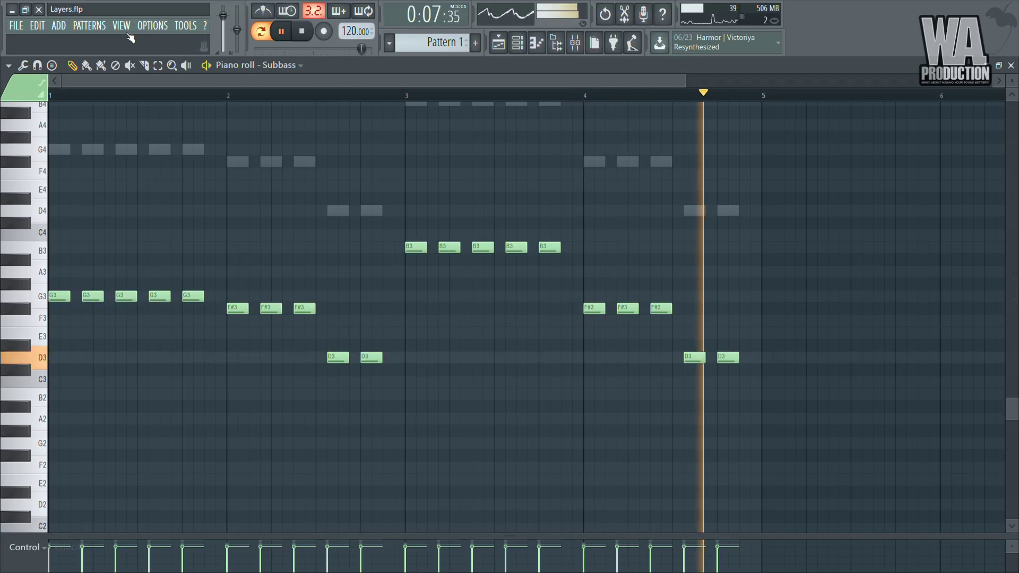
key("space")
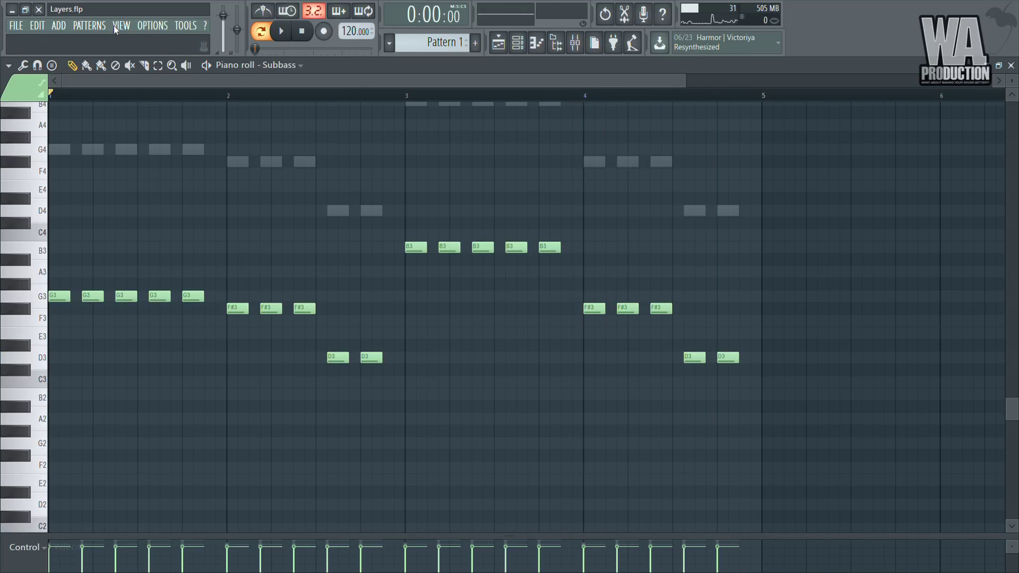
key("F7")
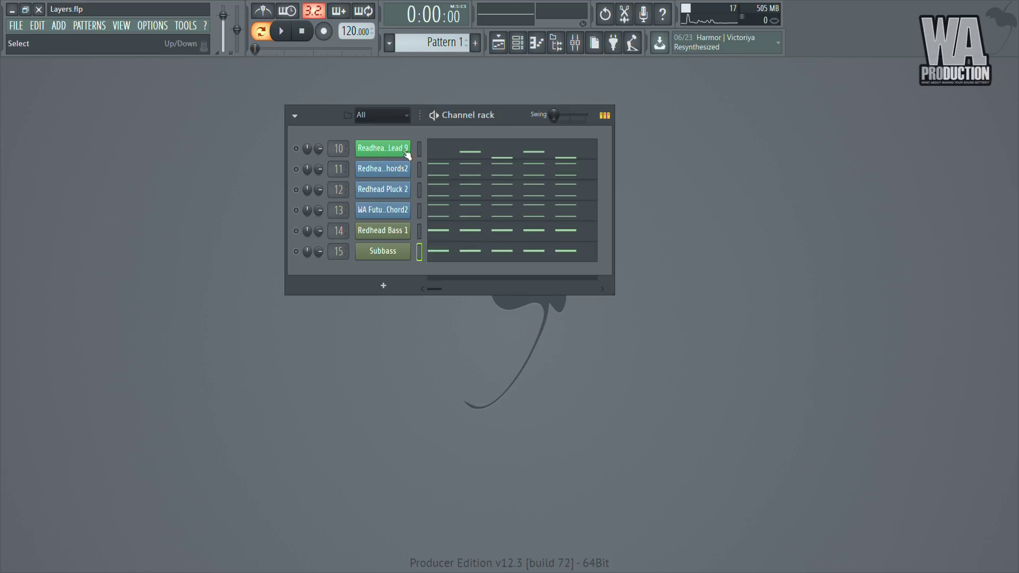
Play the pattern in the Channel rack with lead, chords and Subbass active.
key("space")
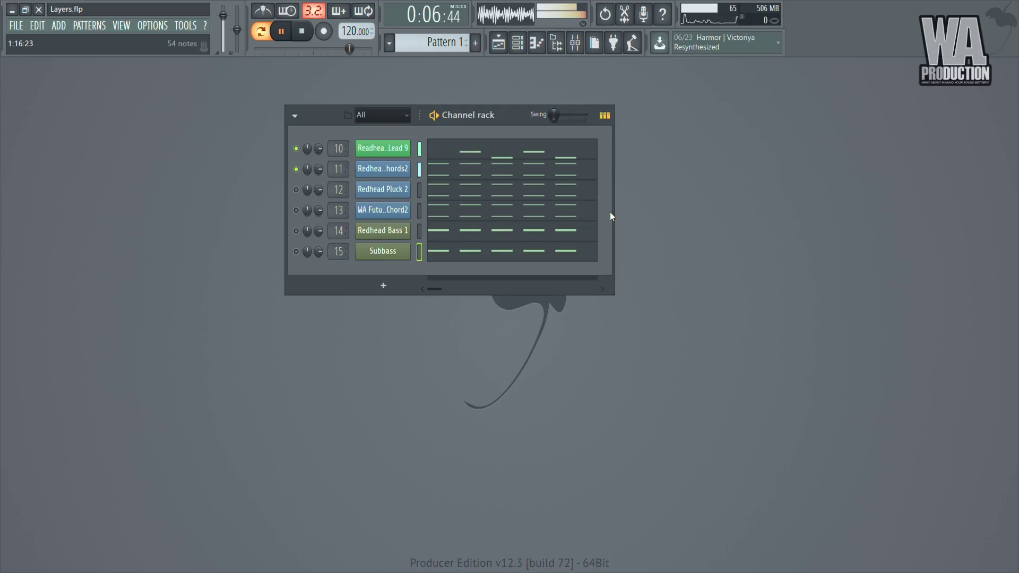
key("space")
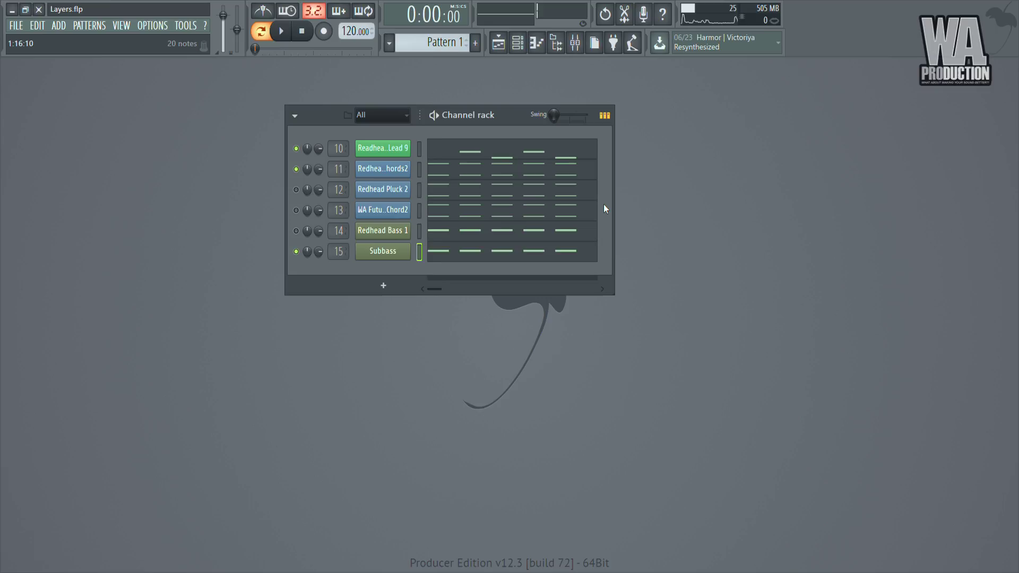
key("space")
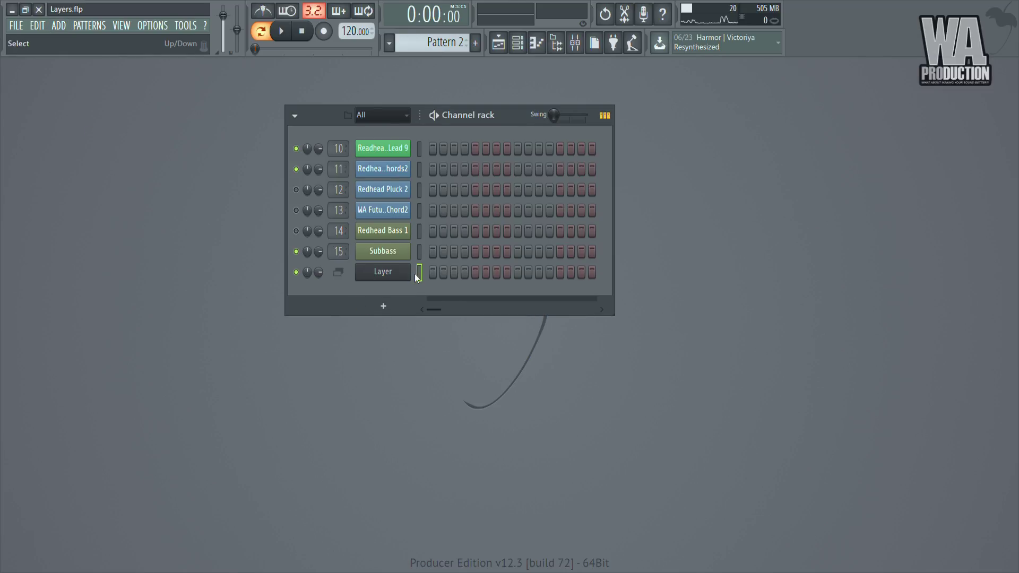
Move the Layer channel to the top and place its settings window beside the rack.
key("alt+Up")
key("alt+Up")
key("alt+Up")
key("alt+Up")
key("alt+Up")
key("alt+Up")
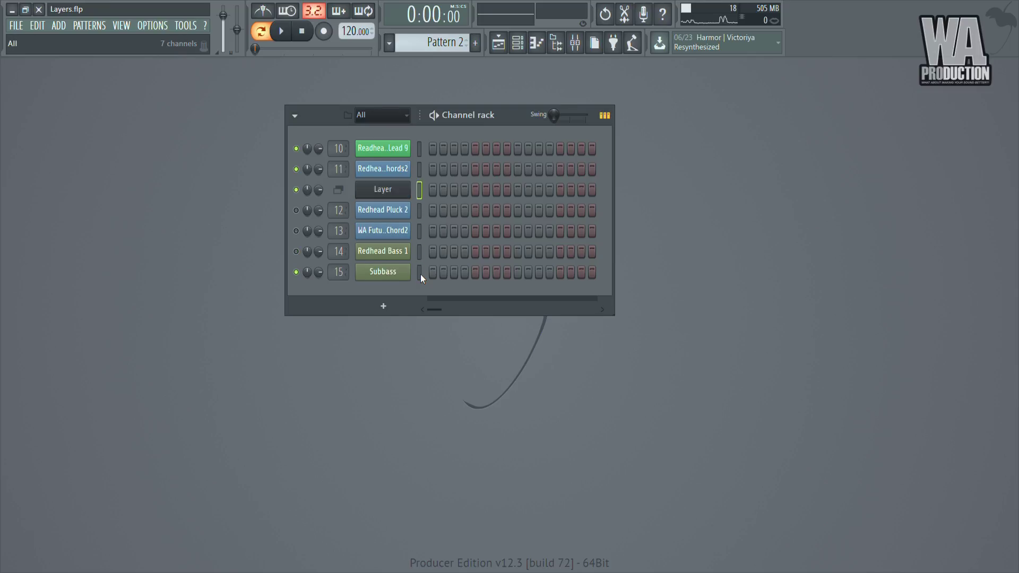
left_click(394, 150)
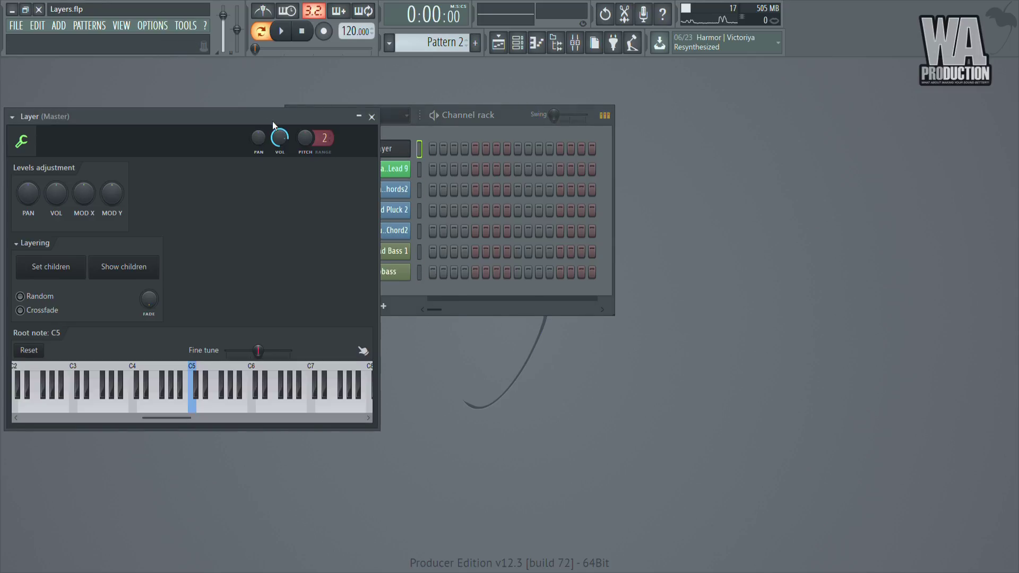
left_click_drag(272, 121, 842, 126)
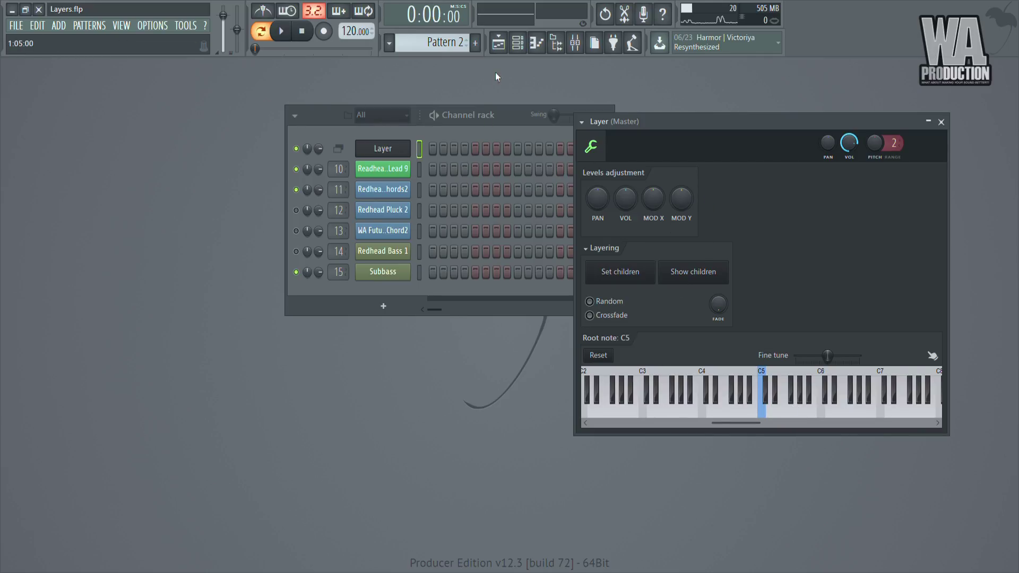
scroll(430, 42, "up", 1)
Select the Layer channel, start playback, and reposition its reopened Layer settings window.
left_click(419, 190)
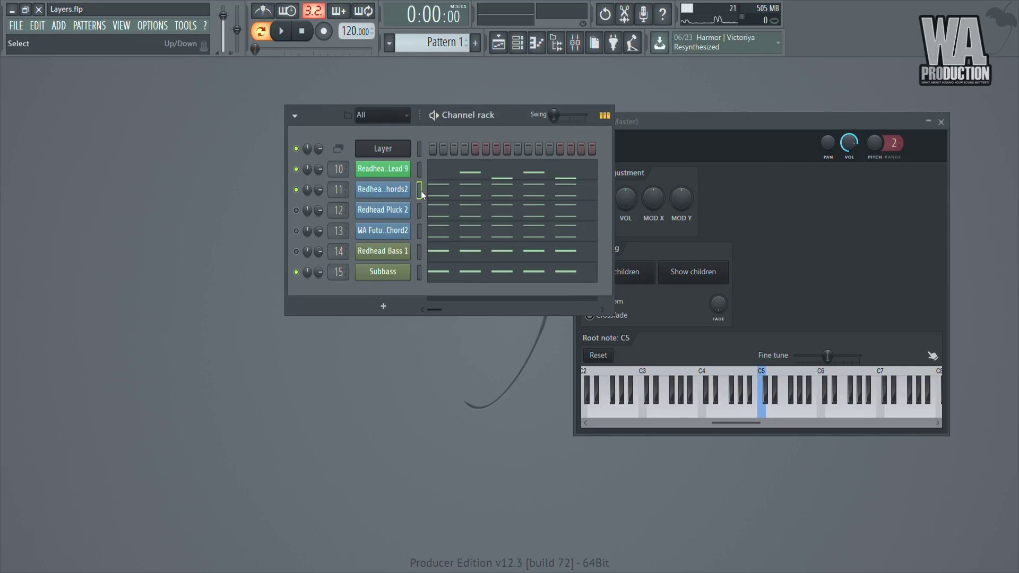
scroll(431, 42, "down", 1)
left_click(419, 150)
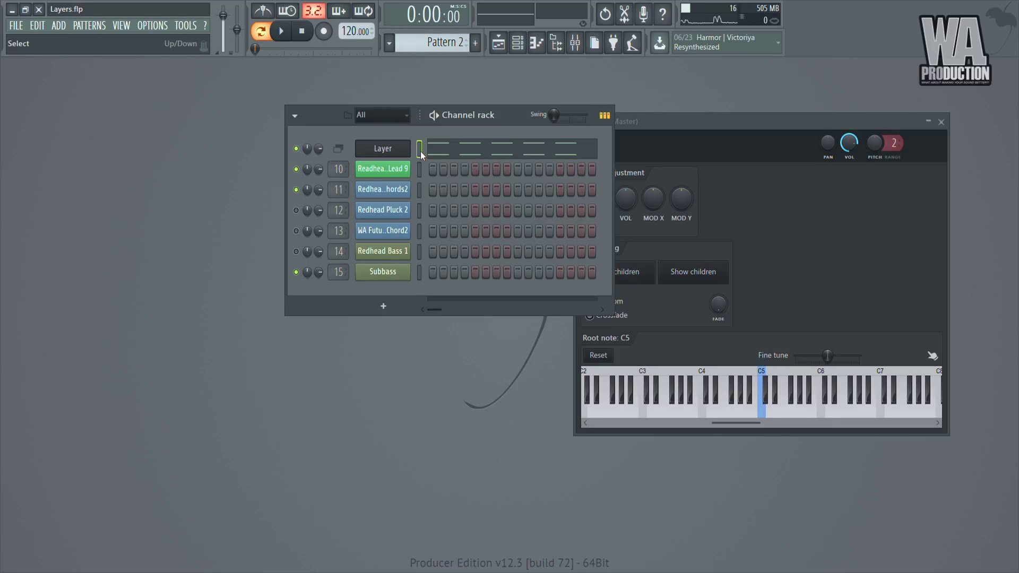
key("space")
key("space")
left_click(406, 150)
left_click(404, 151)
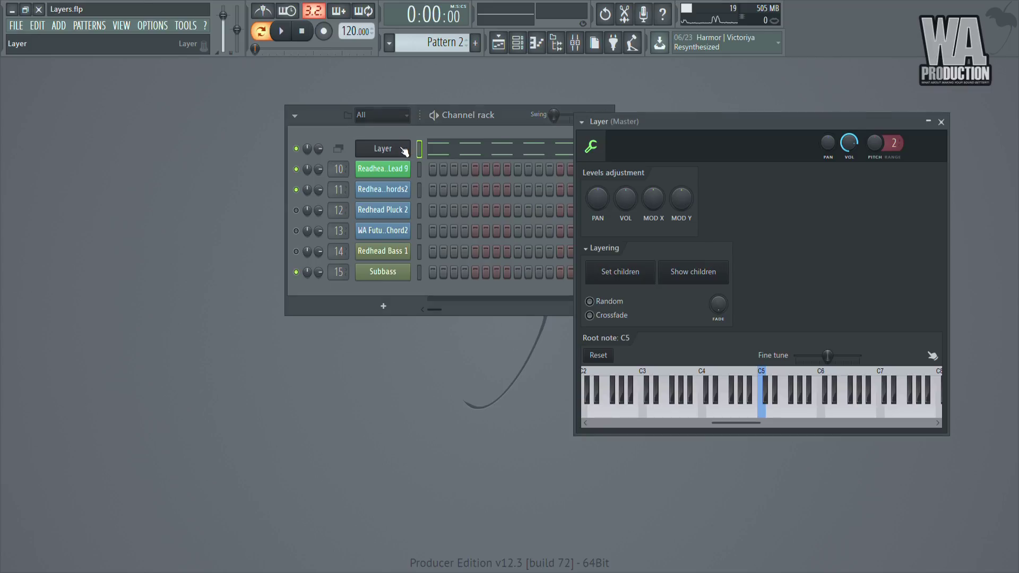
left_click_drag(639, 136, 681, 128)
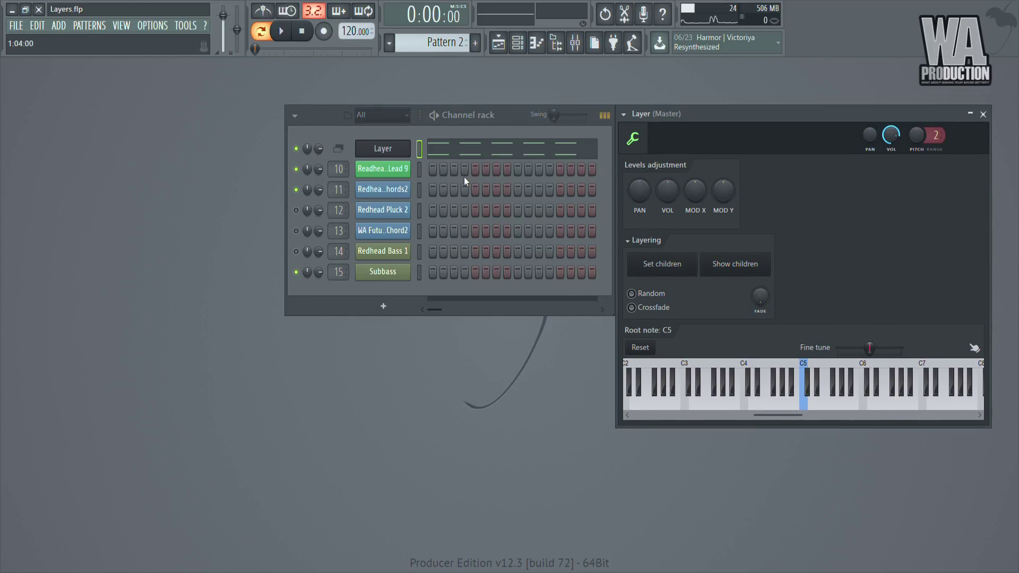
Select channels 10 through 15 in the Channel rack.
left_click(420, 189)
left_click(420, 211)
left_click(420, 231)
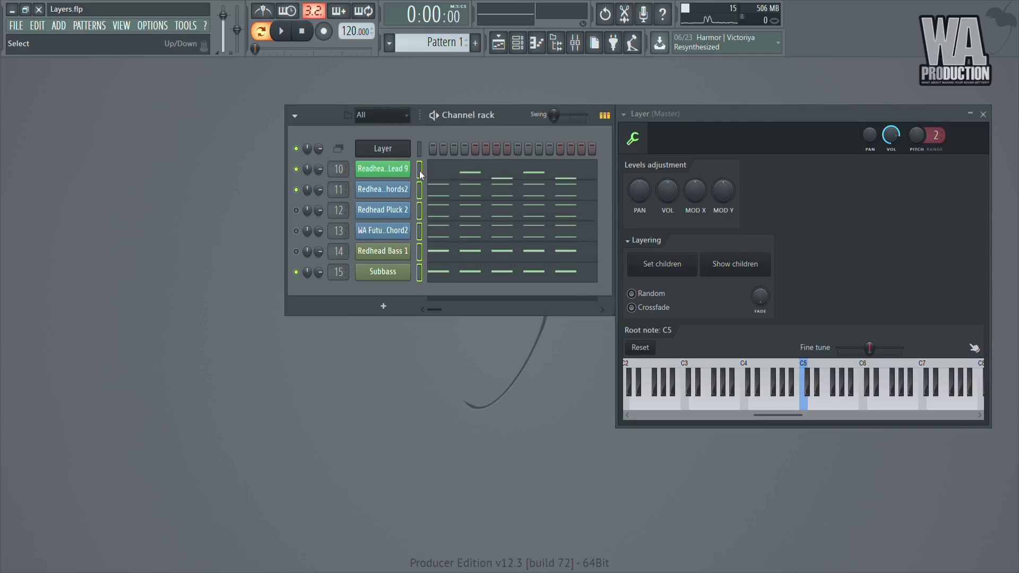
left_click(419, 169)
Select Redhead Pluck 2 and show the Layer's child channels.
scroll(450, 53, "down", 1)
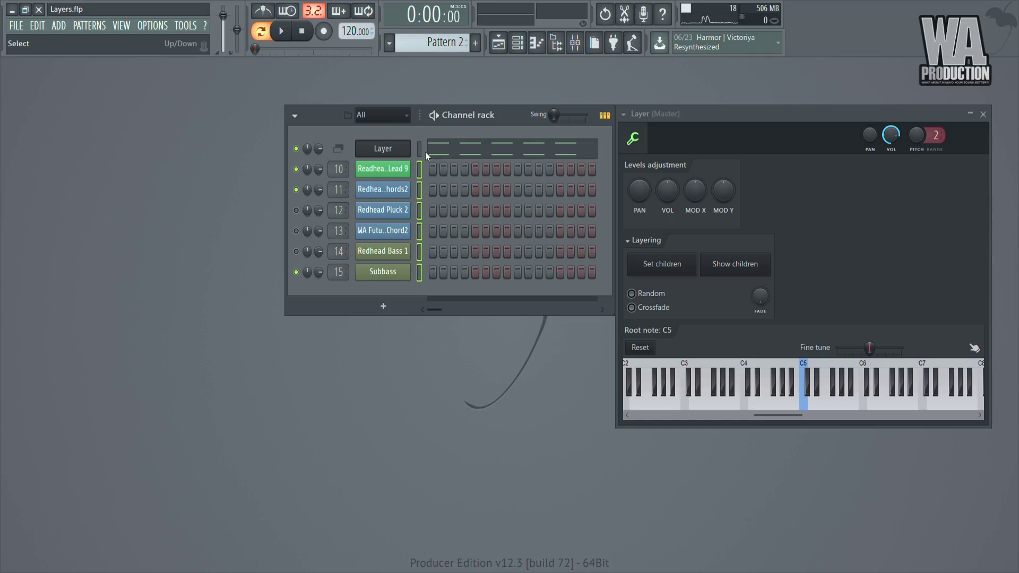
left_click(419, 211)
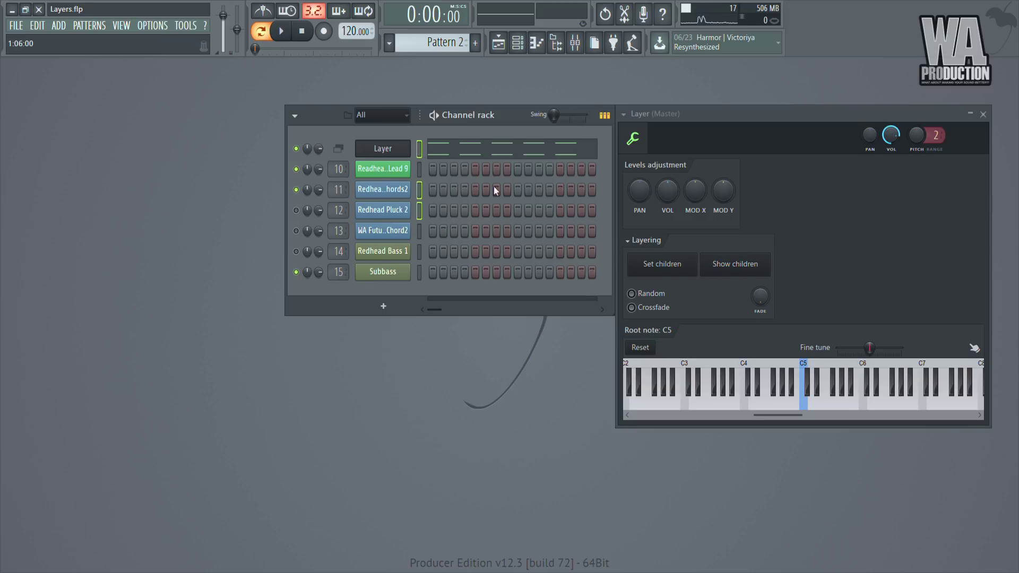
left_click(663, 264)
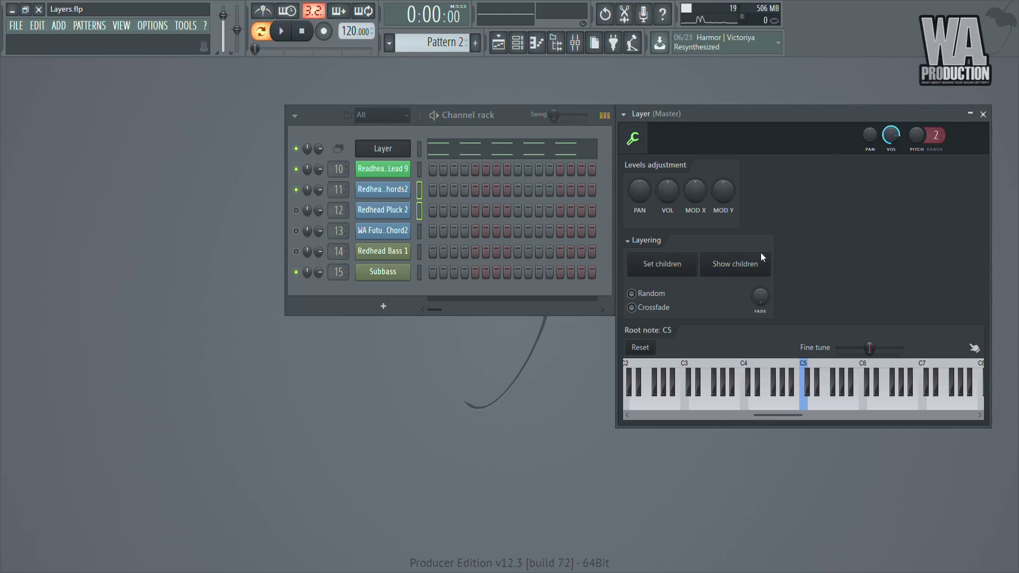
Play Pattern 2 from the start to hear the layered chord synths, then stop.
left_click(285, 33)
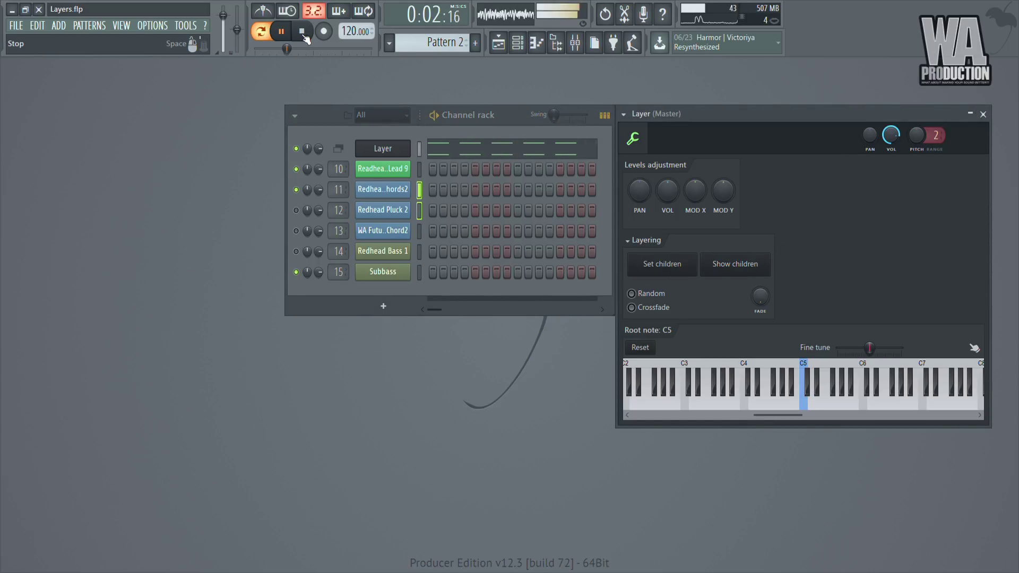
left_click(296, 211)
left_click(311, 43)
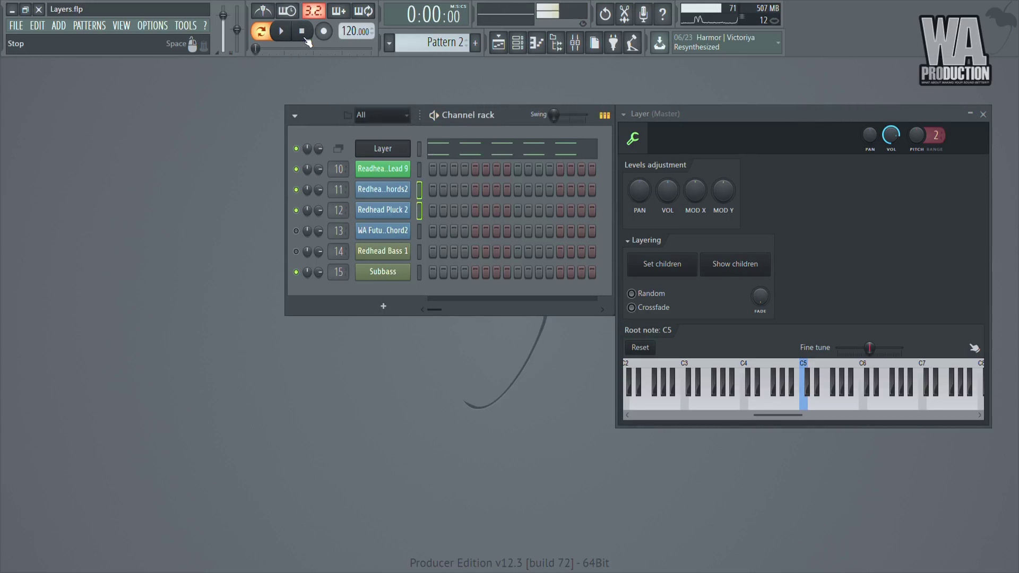
left_click(291, 38)
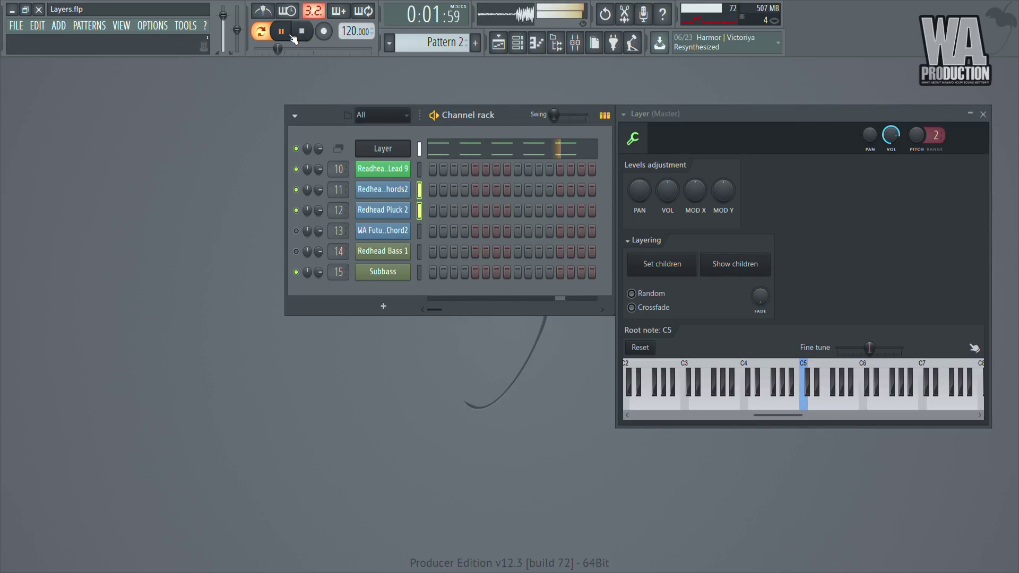
left_click(303, 33)
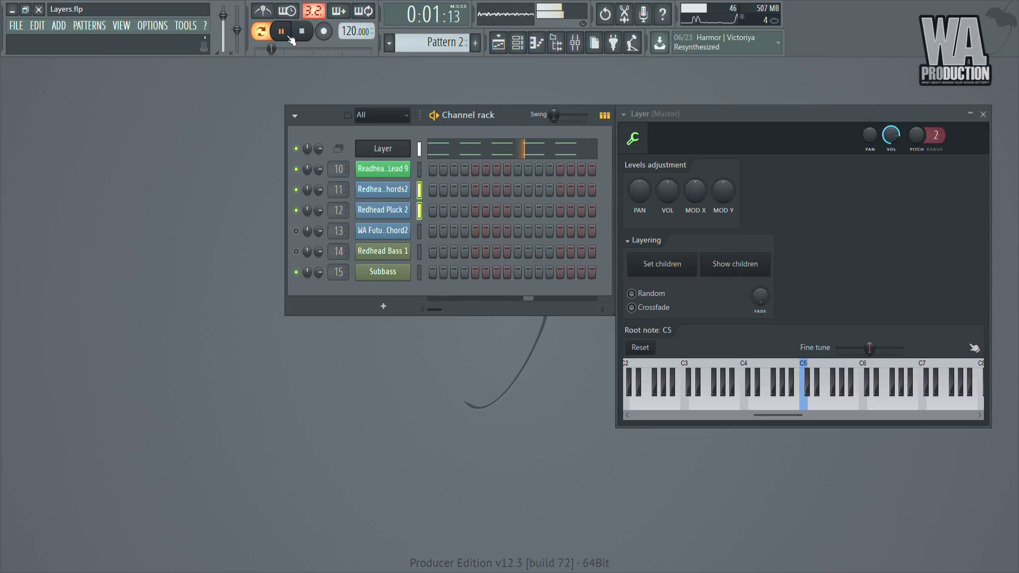
left_click(303, 34)
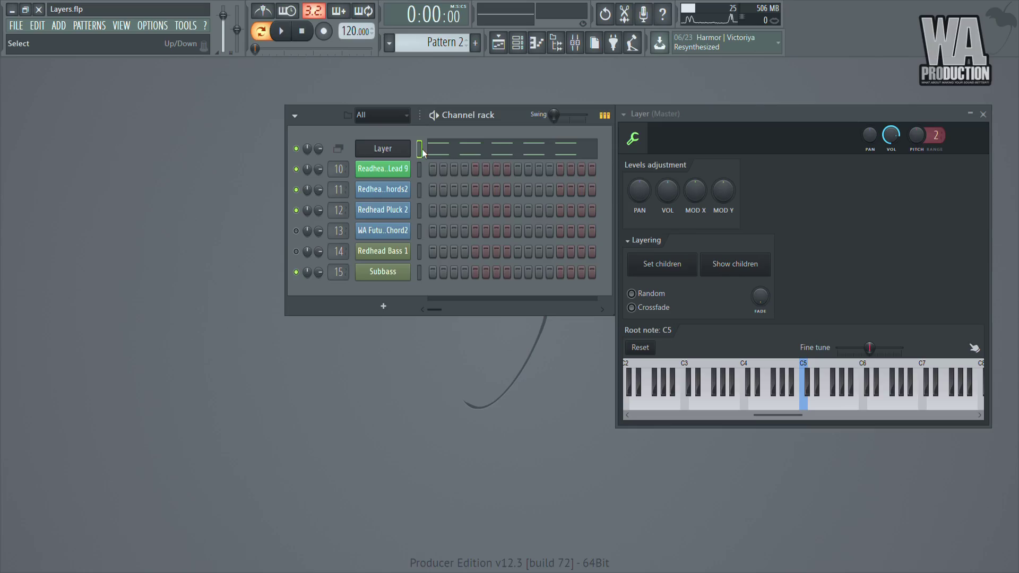
Open the sample browser to the expanded Kicks folder and close the Layer settings window.
scroll(419, 42, "down", 1)
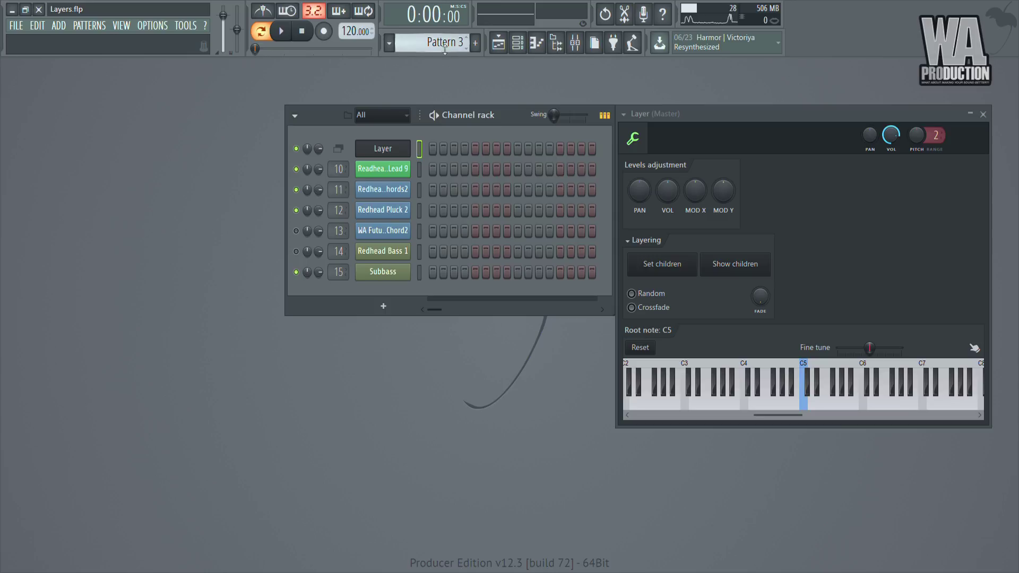
left_click(564, 48)
scroll(100, 291, "up", 3)
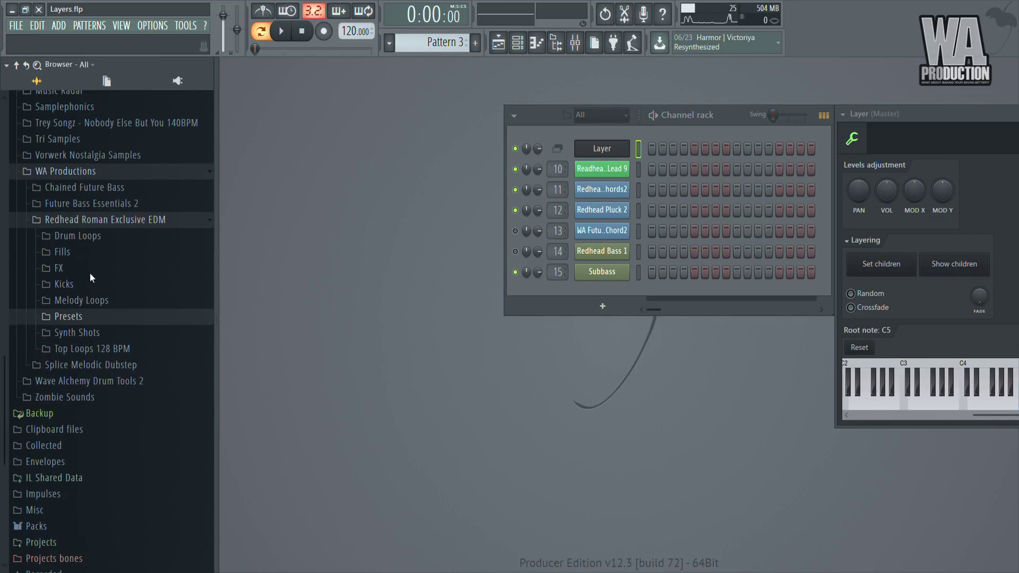
left_click(98, 285)
scroll(196, 306, "down", 2)
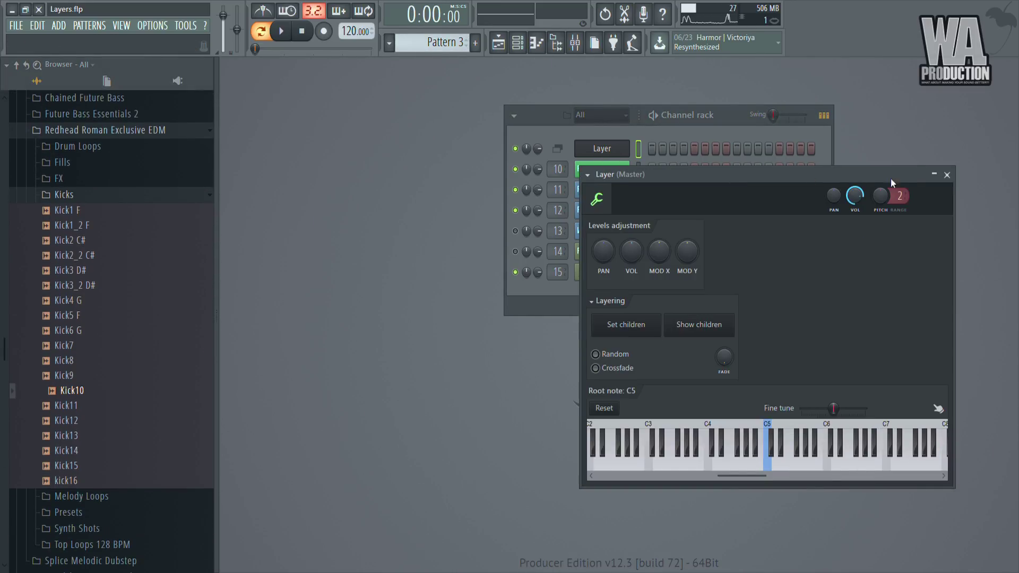
left_click(947, 176)
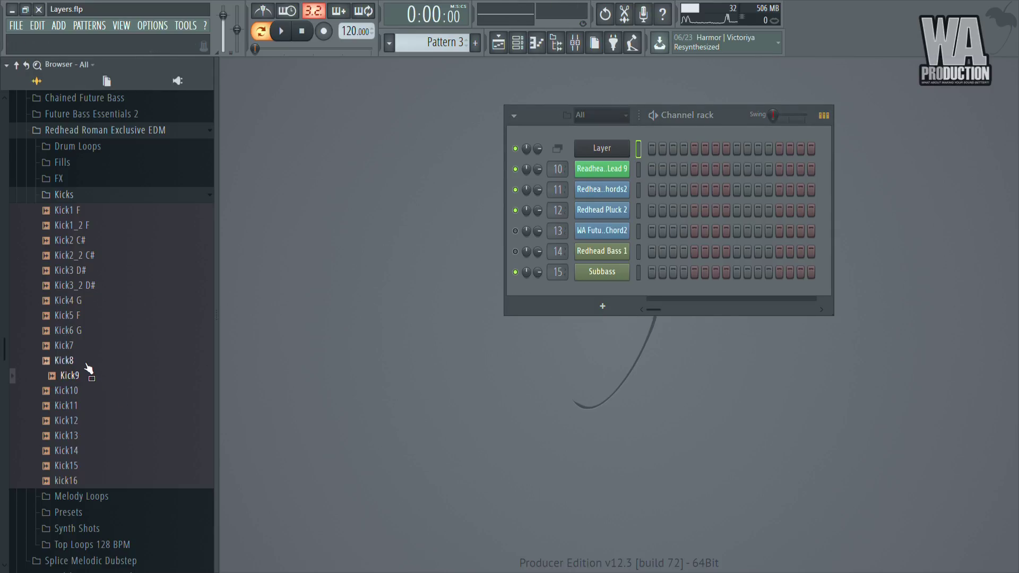
Add Kick9 and Kick8 channels, turn Kick9 down to about half, and fill every fourth Layer step.
left_click_drag(62, 377, 611, 132)
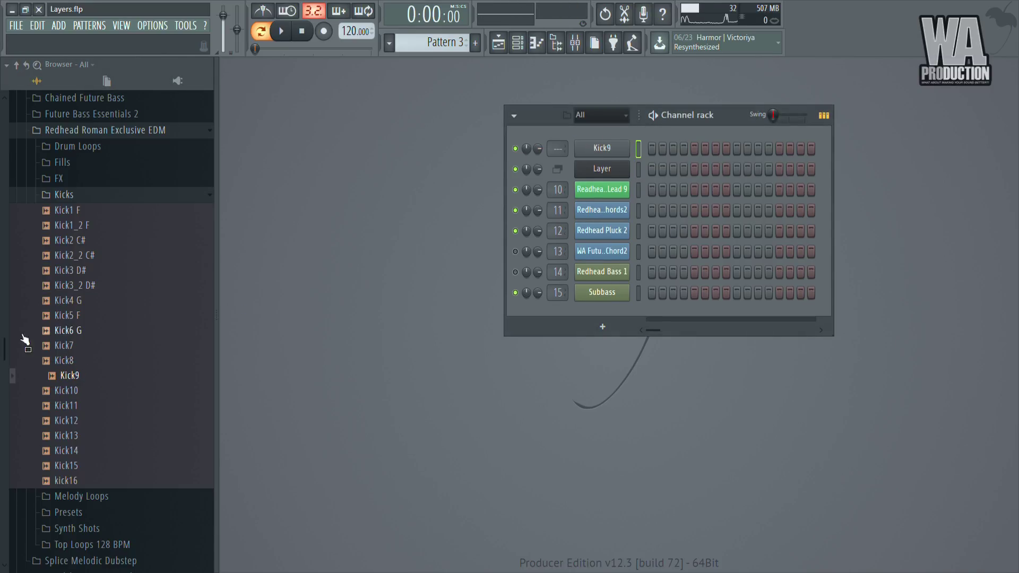
left_click_drag(64, 361, 650, 154)
left_click(651, 153)
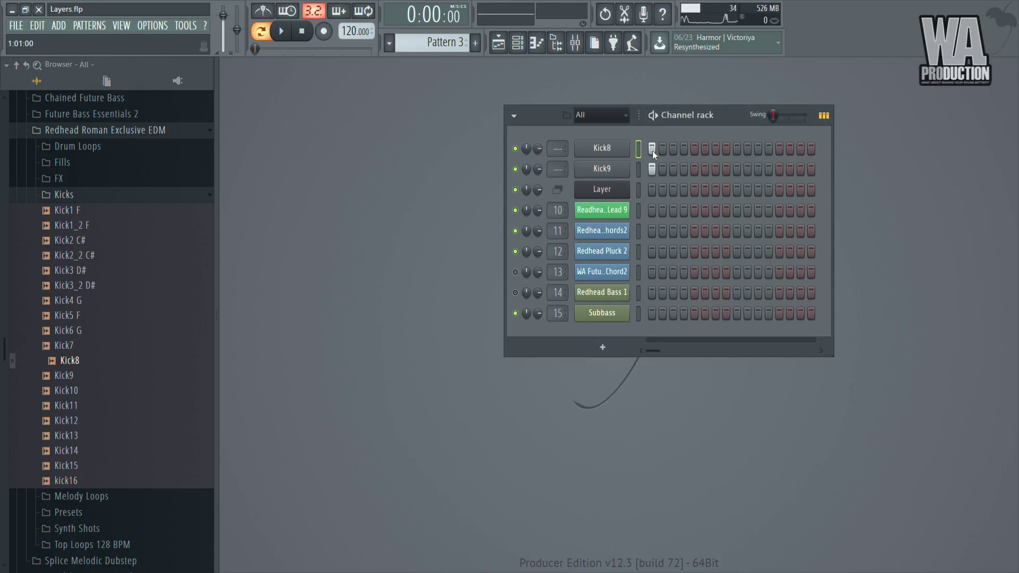
left_click_drag(538, 168, 540, 174)
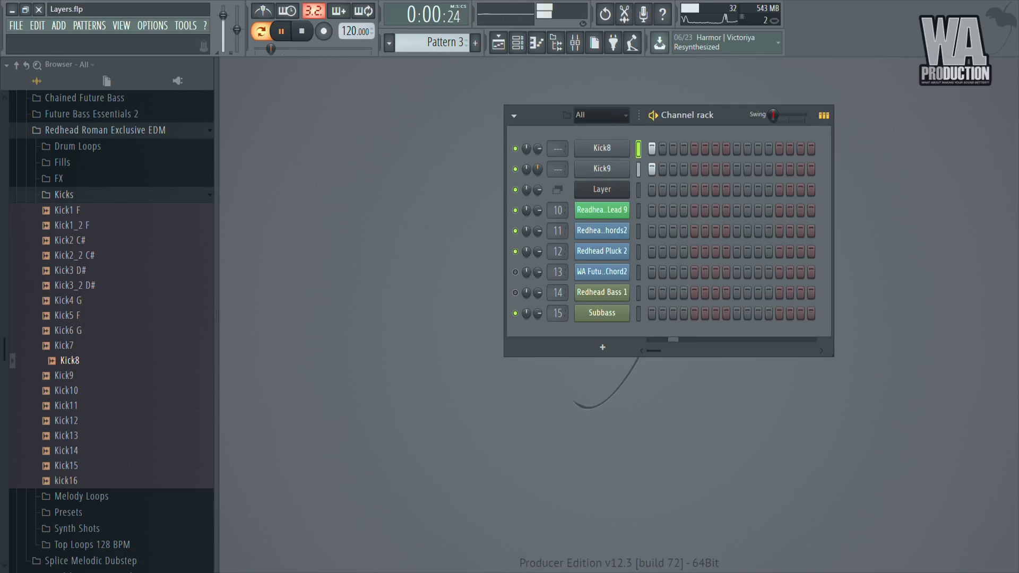
left_click_drag(724, 120, 548, 126)
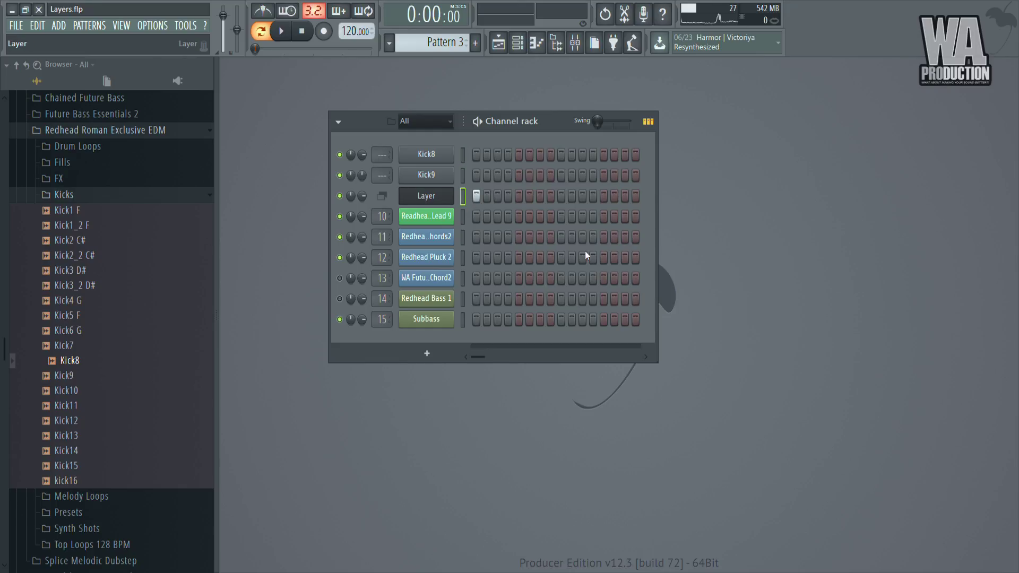
key("ctrl+v")
Fill every fourth step on the kick and chord rows as a test, then clear them.
key("ctrl+v")
left_click(444, 154)
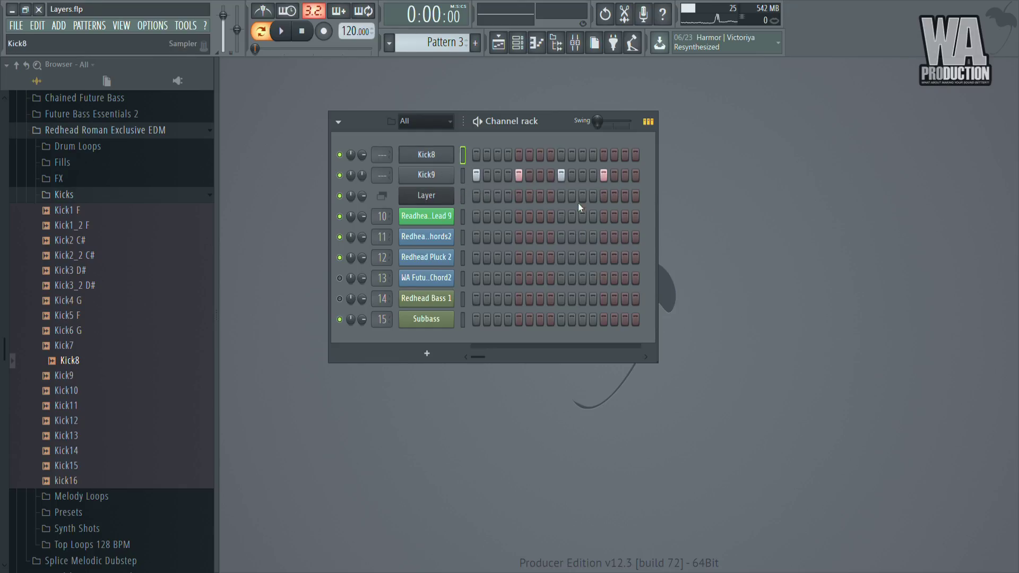
left_click(463, 237)
key("ctrl+v")
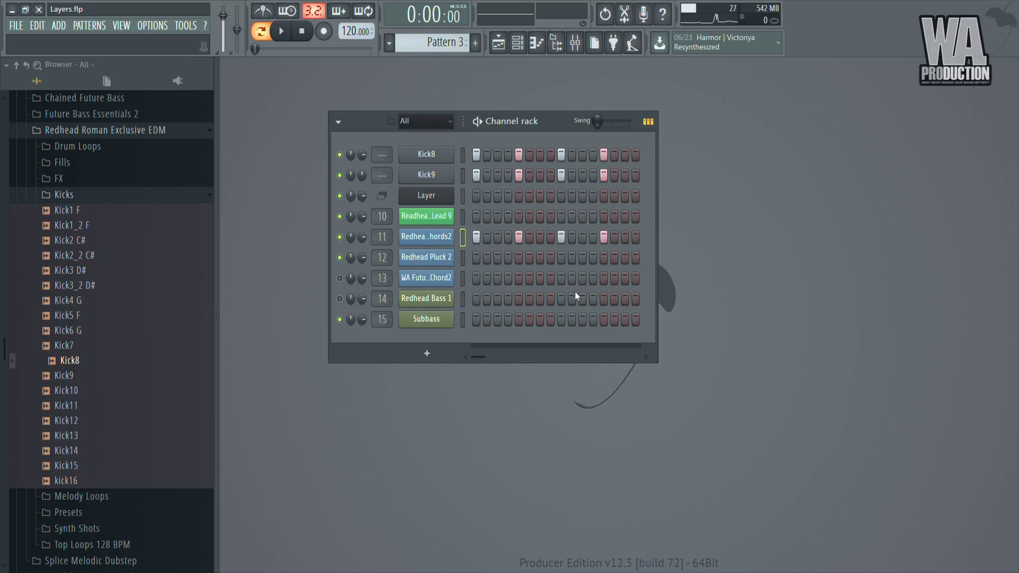
left_click(463, 258)
key("ctrl+v")
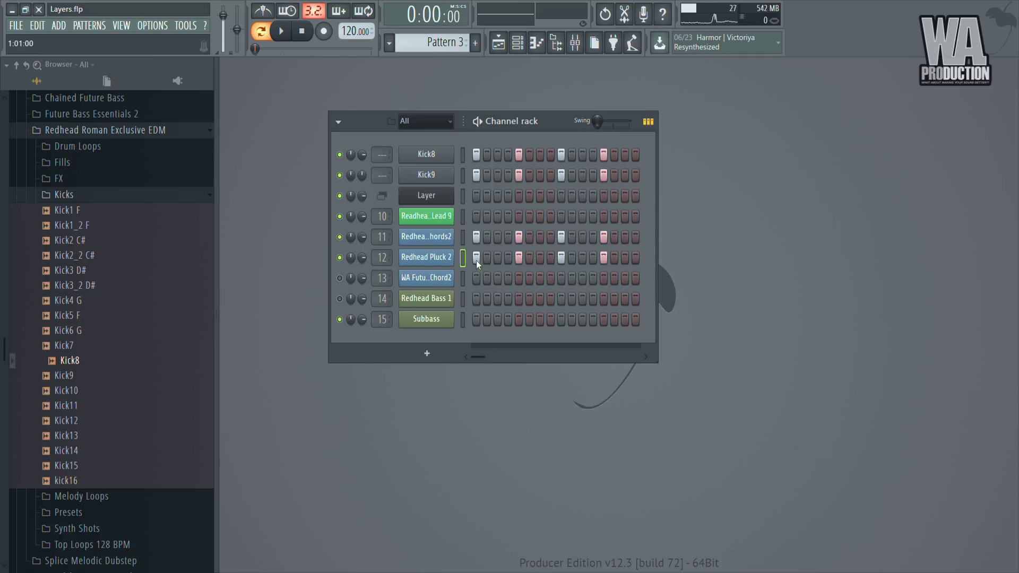
key("ctrl+alt+z")
key("ctrl+alt+z")
key("ctrl+alt+z")
Add a Layer #2 channel with Kick8 and Kick9 as its children, and preview it.
key("alt+c")
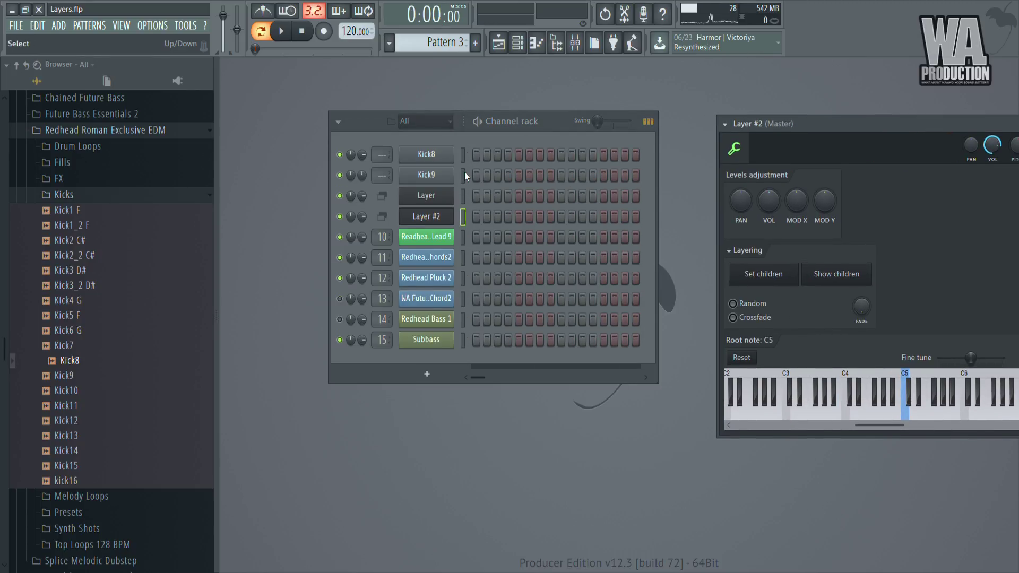
left_click(463, 174)
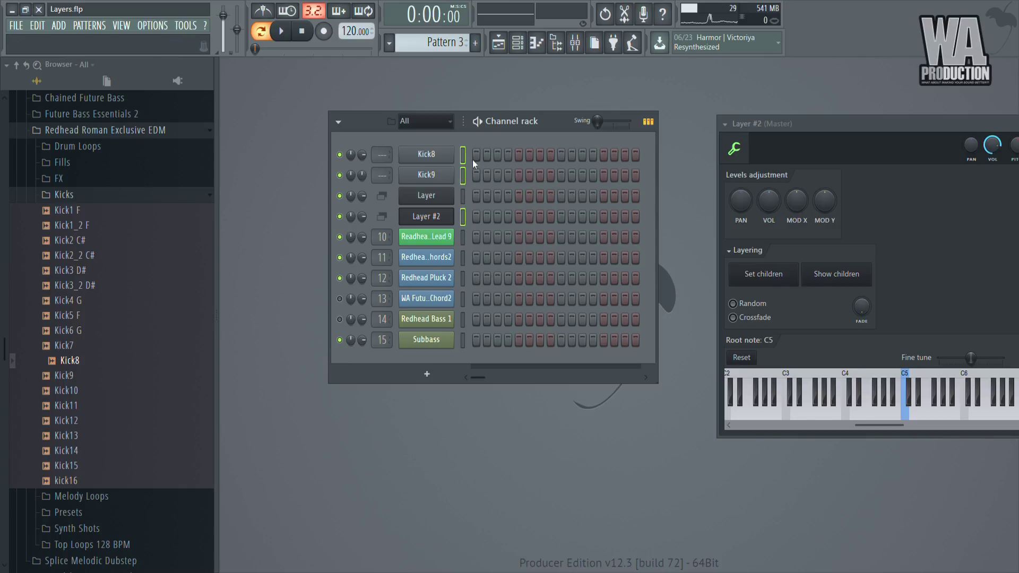
left_click(763, 274)
left_click(463, 216)
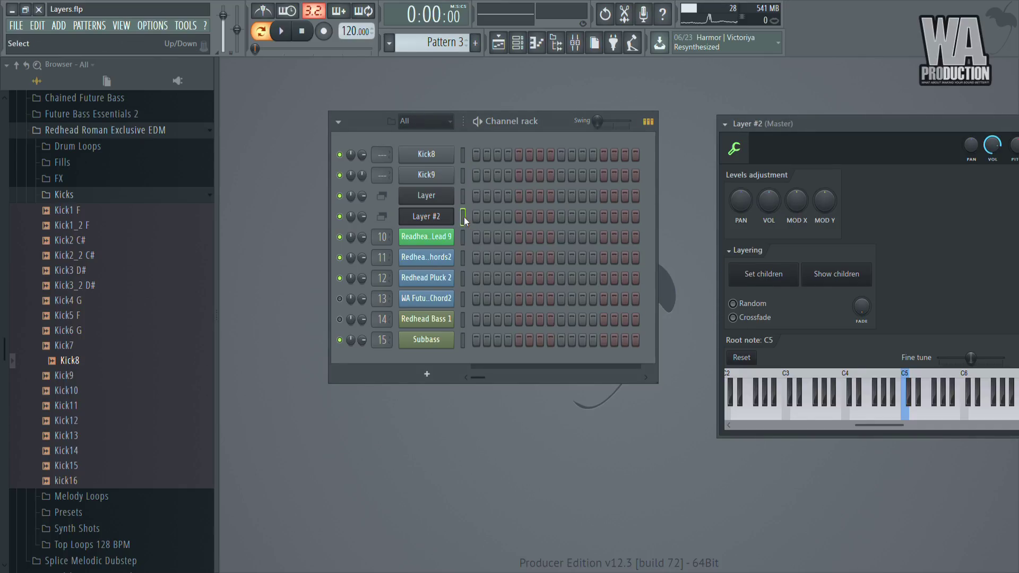
key("z")
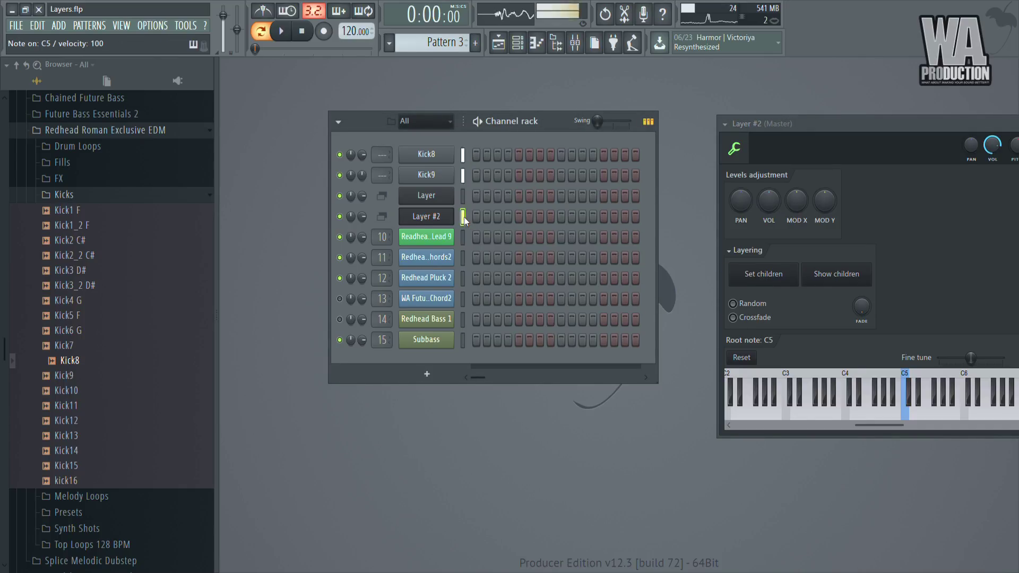
Put Layer #2 hits on steps 1, 5, 9 and 13 and play the pattern.
left_click(476, 217)
left_click(518, 217)
left_click(561, 216)
left_click(603, 217)
key("space")
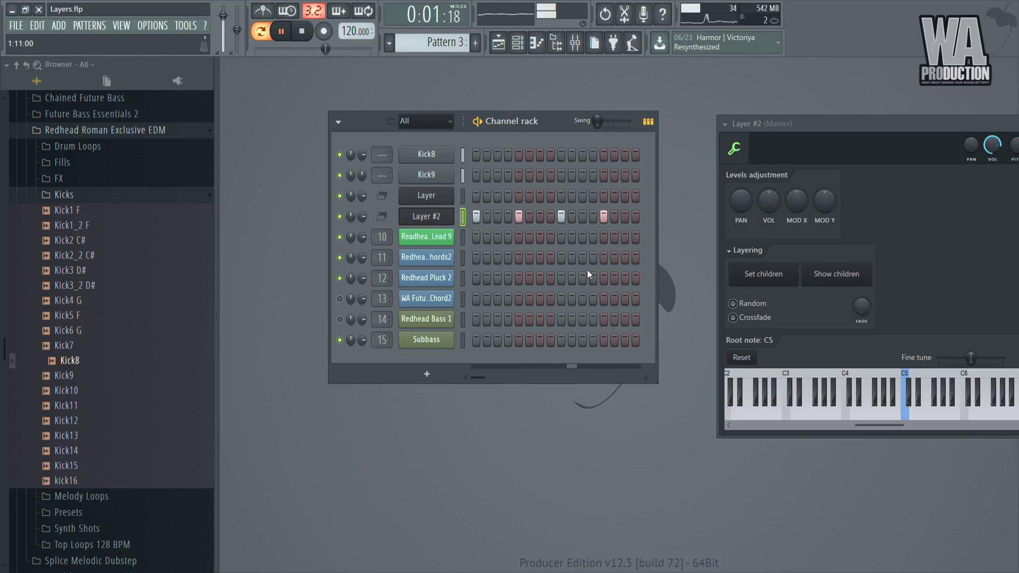